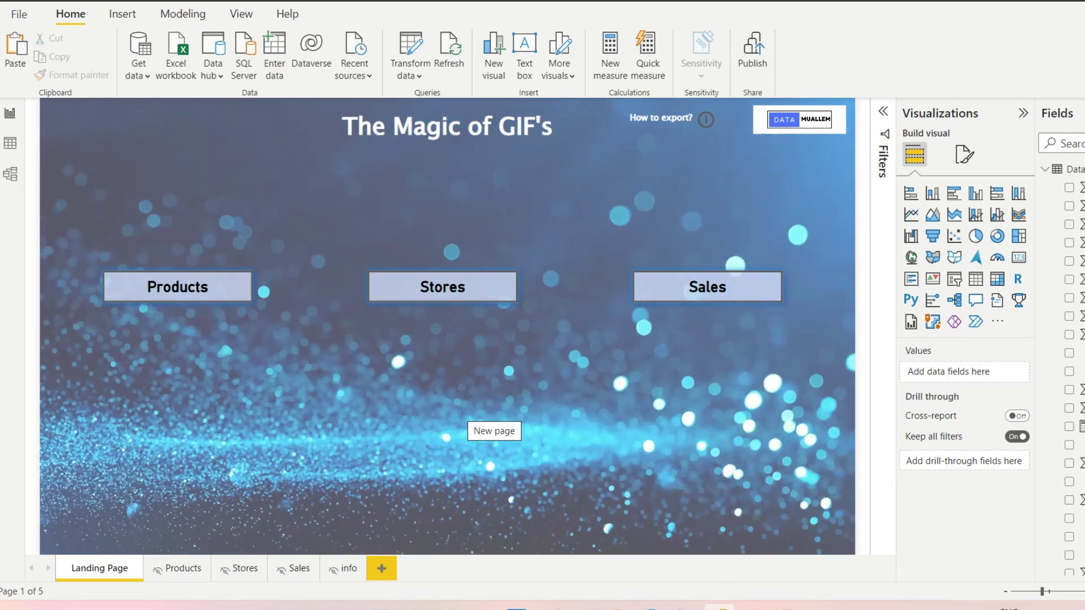
# - Add a new report page and set the animated blue particle GIF as its canvas background
pyautogui.click(381, 568)
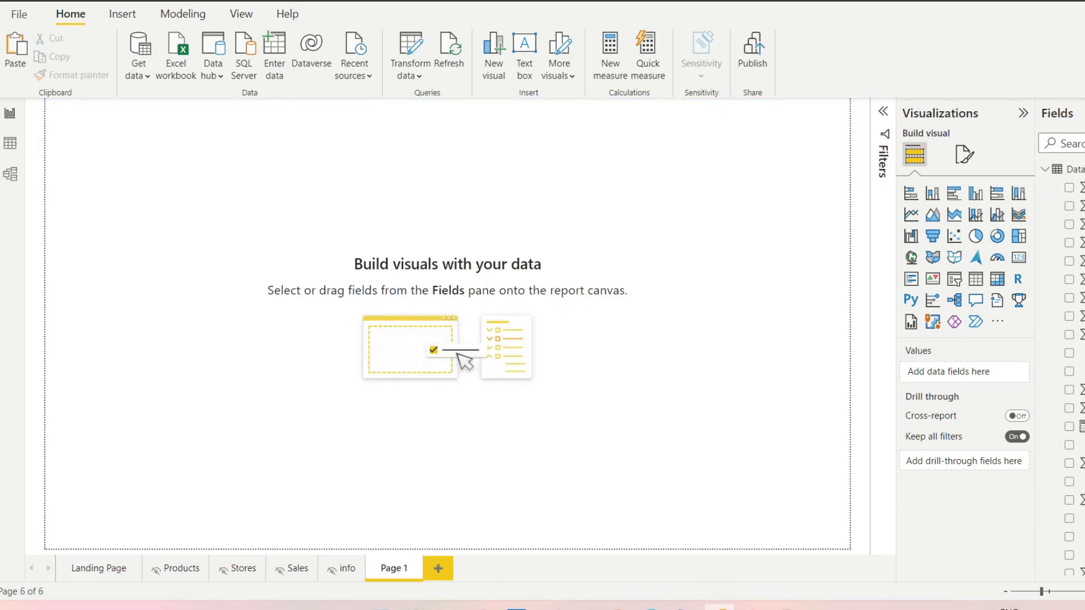
pyautogui.click(966, 153)
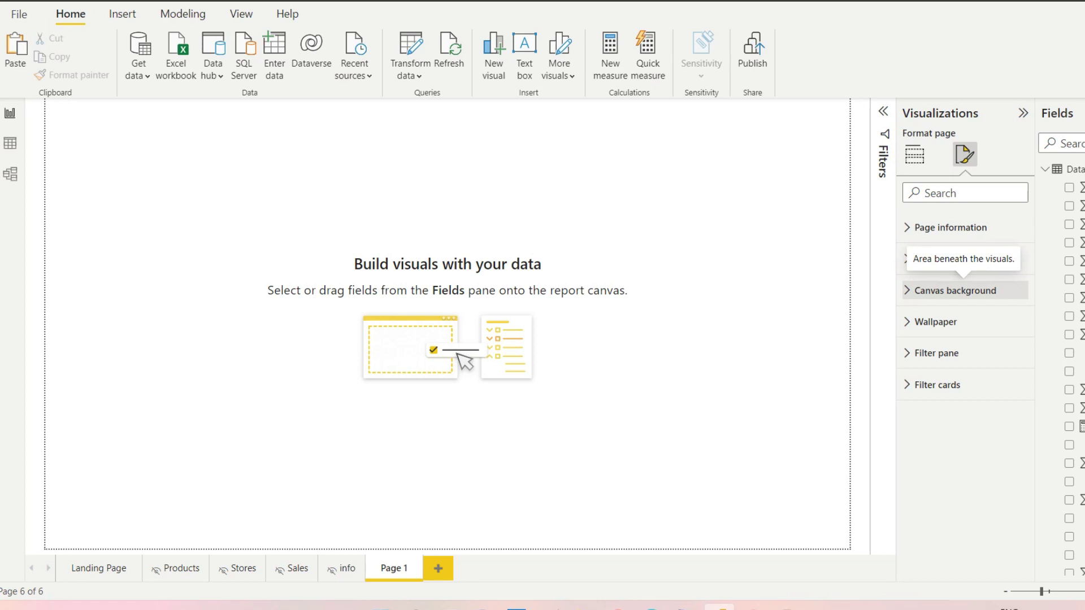
pyautogui.click(955, 290)
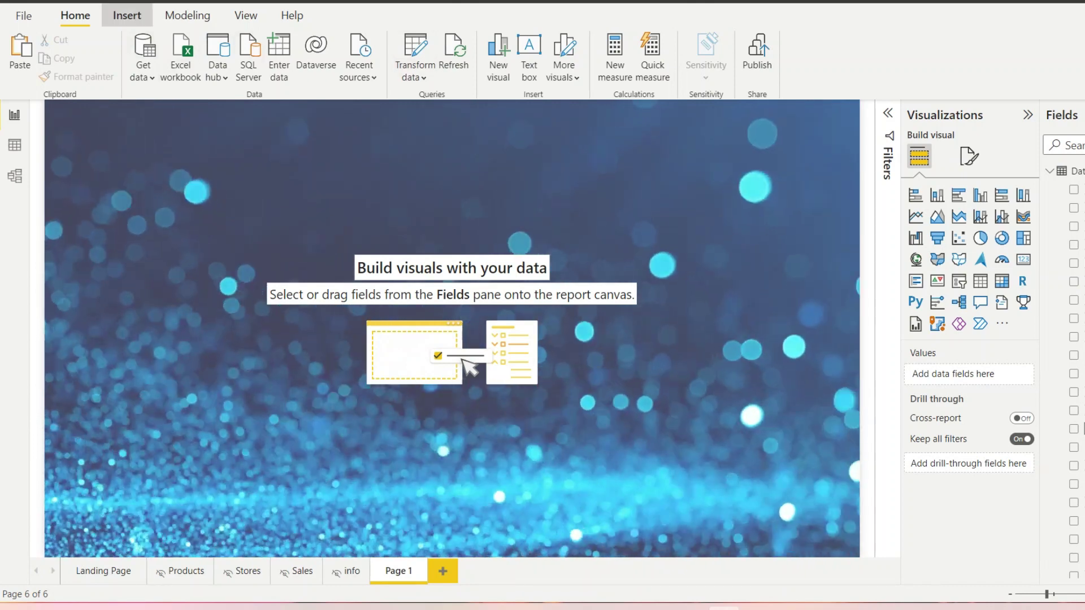
# - Insert a blank button, enlarge it and place it near the page's upper-right corner
pyautogui.click(127, 15)
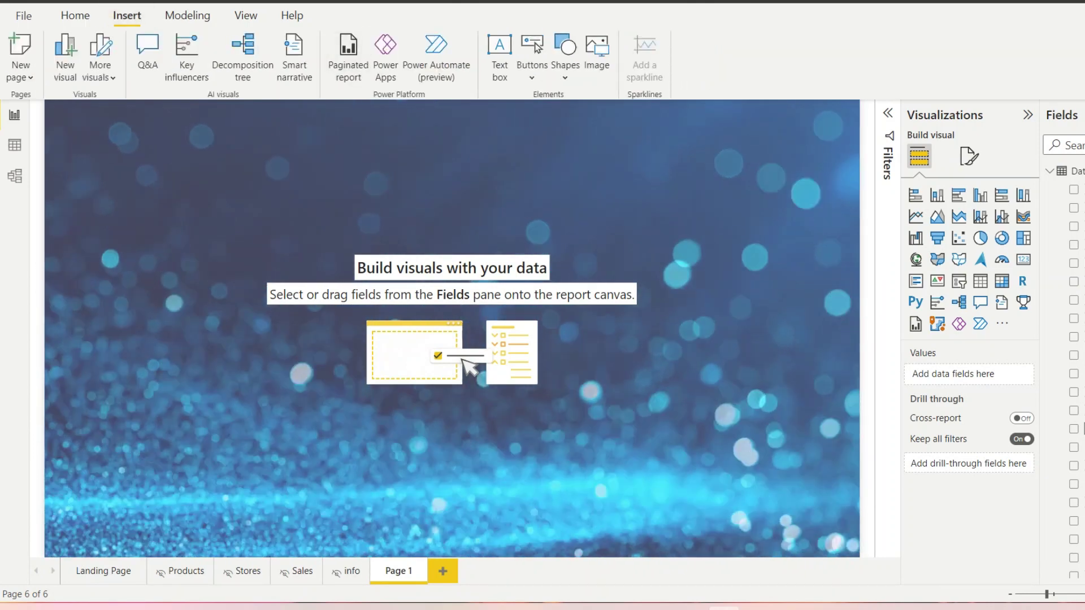
pyautogui.click(532, 57)
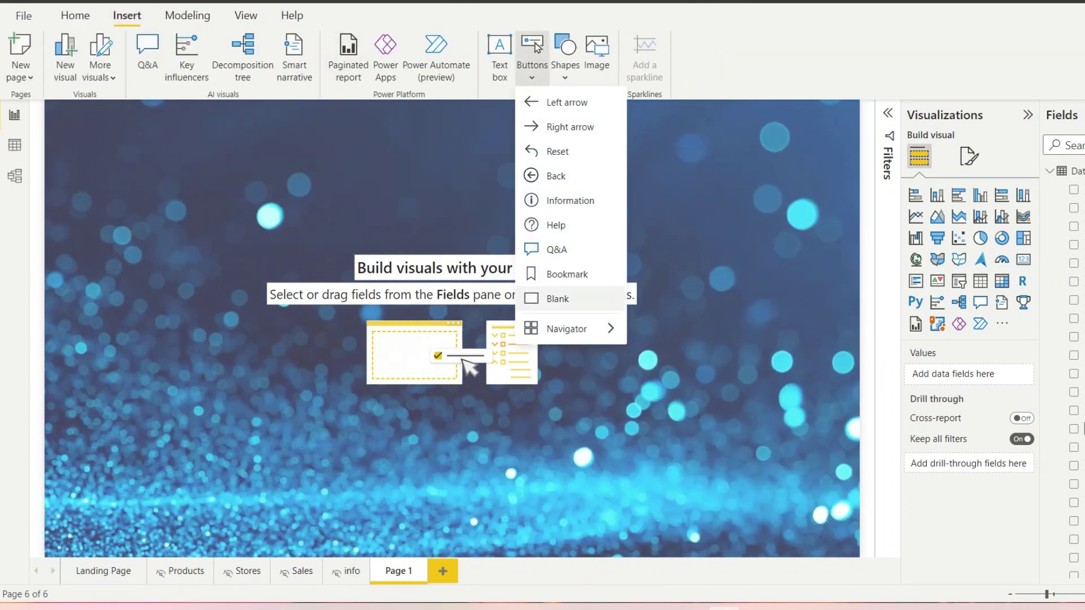
pyautogui.click(558, 299)
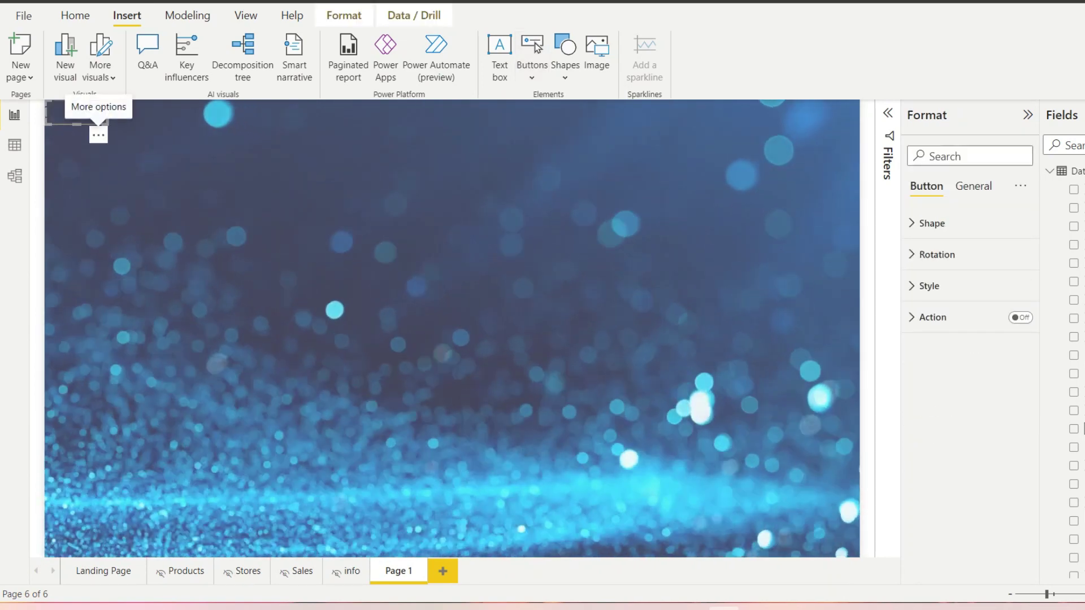
pyautogui.moveTo(76, 113); pyautogui.dragTo(646, 194)
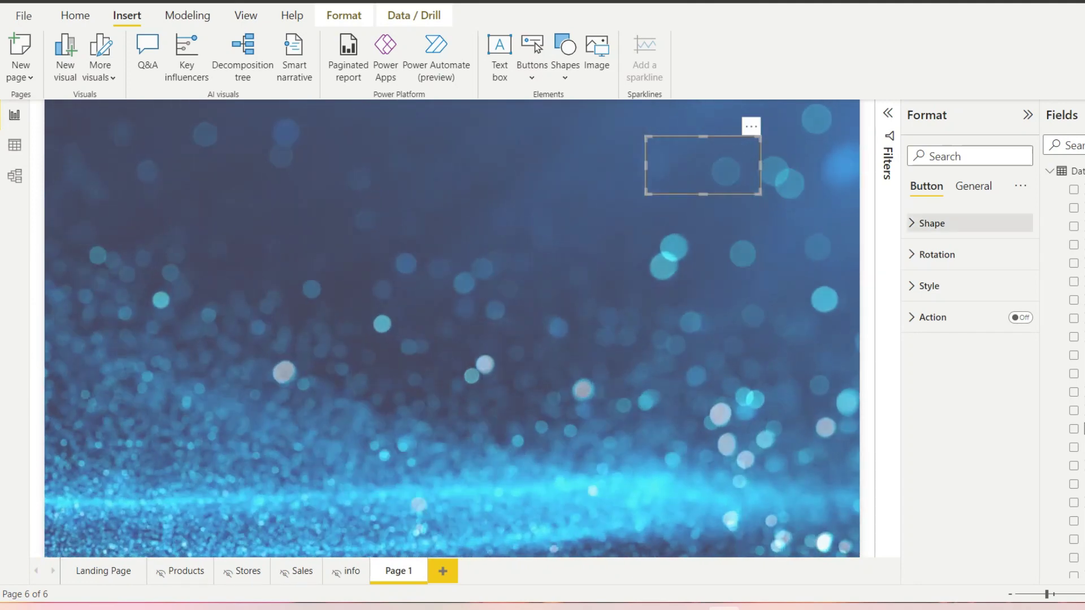
# - Remove the blank button's border and turn on its fill with the DATA MUALLEM logo as the fill image
pyautogui.click(929, 286)
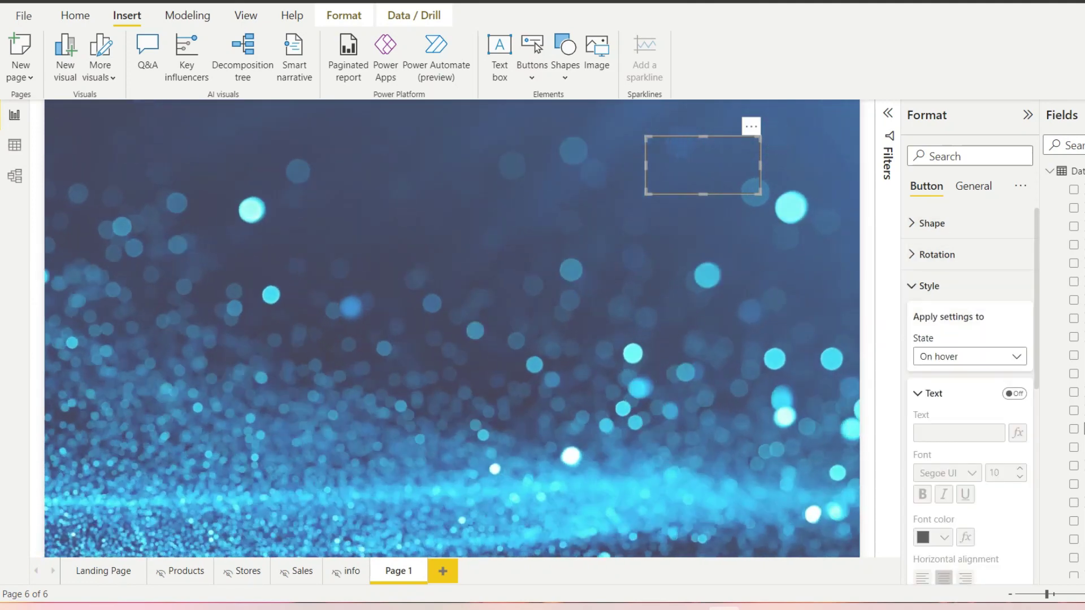
pyautogui.scroll(-8, 970, 367)
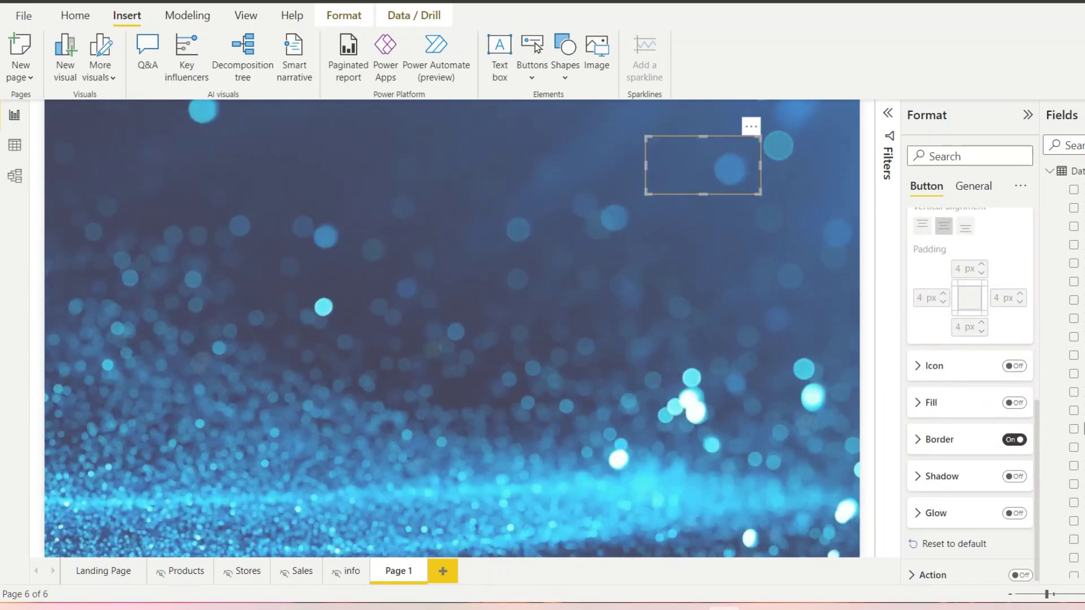
pyautogui.click(1014, 440)
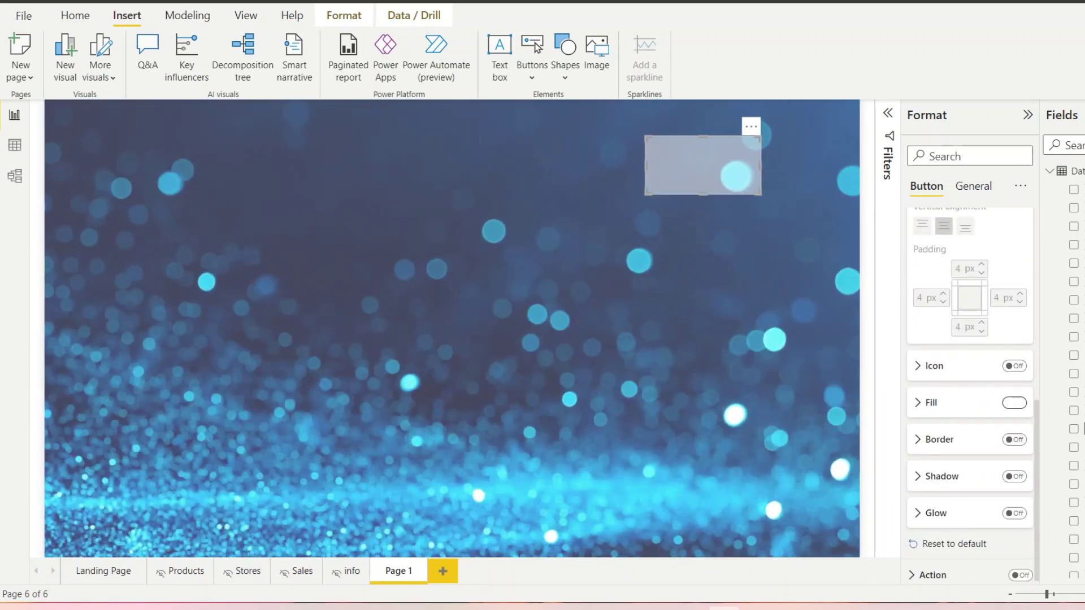
pyautogui.click(930, 402)
pyautogui.scroll(-1, 966, 442)
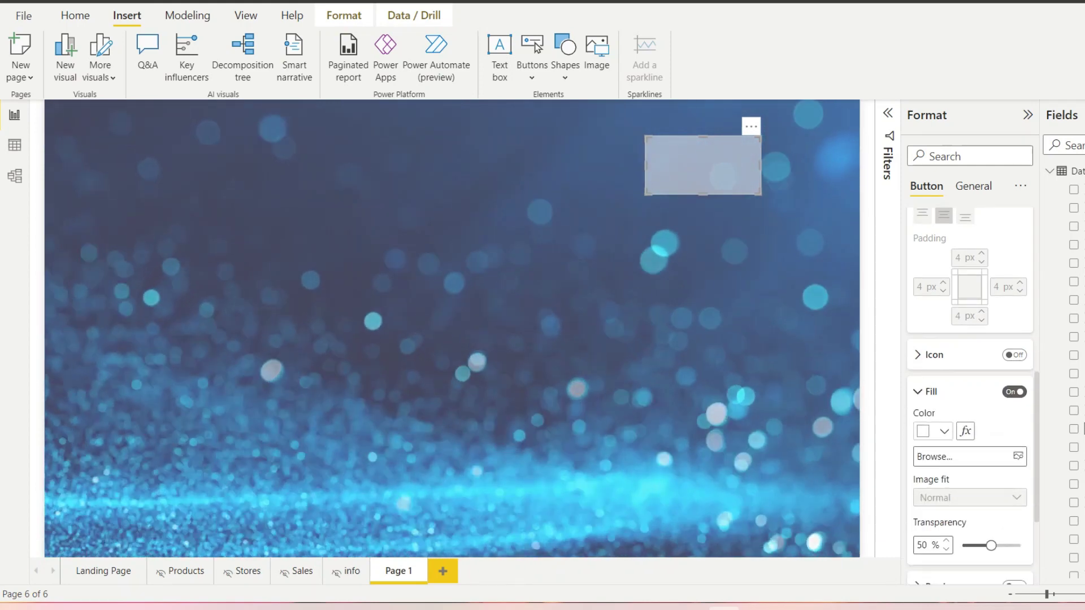
pyautogui.click(961, 411)
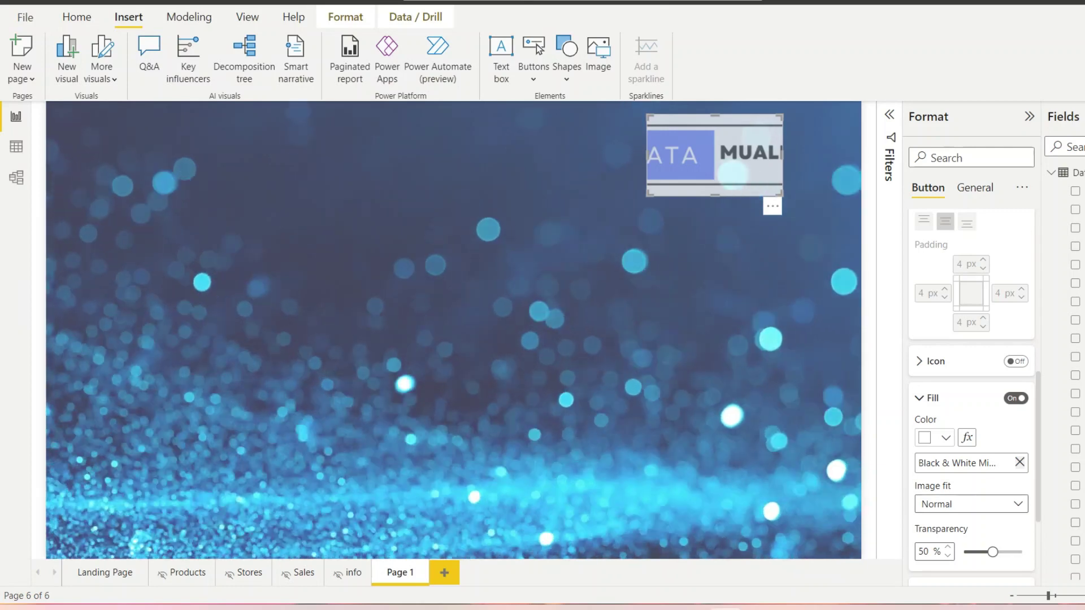
# - Set the logo button's image fit to Fit with 0% transparency, and resize the button in the page's upper-right corner
pyautogui.click(970, 504)
pyautogui.click(970, 540)
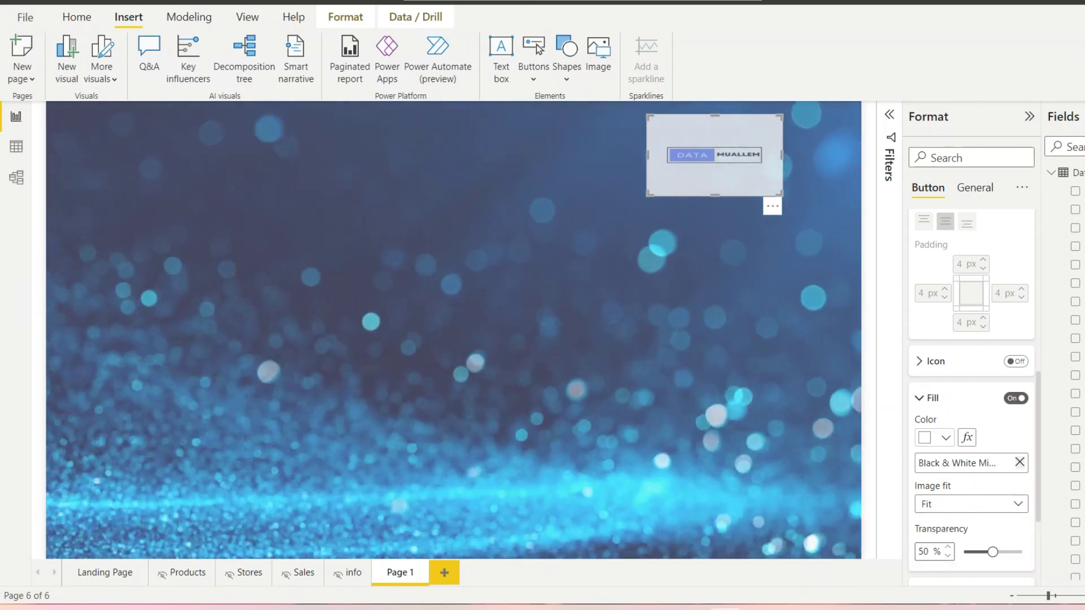
pyautogui.moveTo(991, 552); pyautogui.dragTo(965, 552)
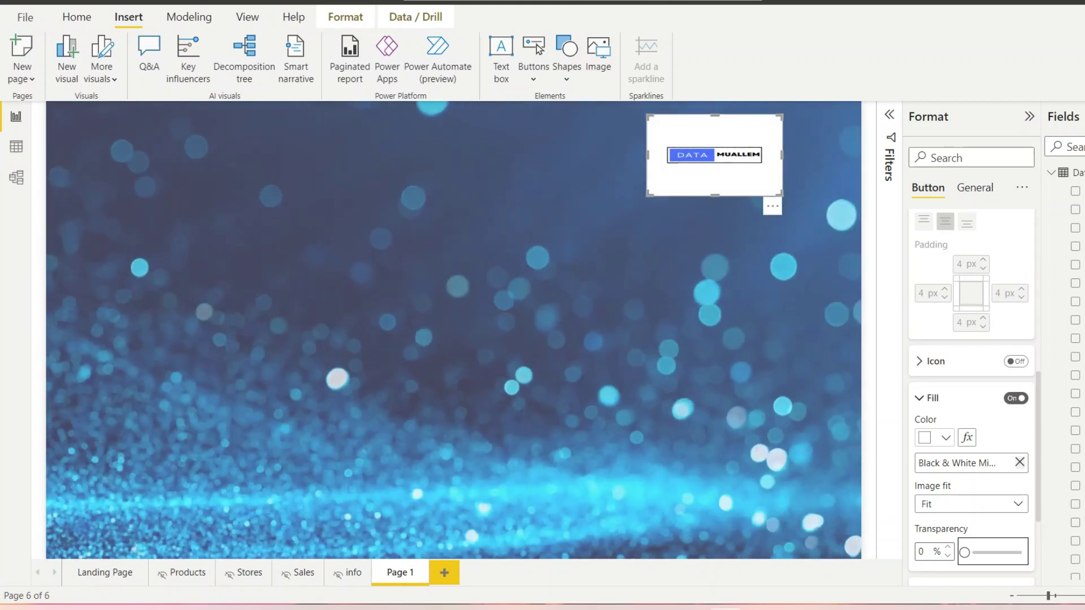
pyautogui.moveTo(781, 195); pyautogui.dragTo(765, 174)
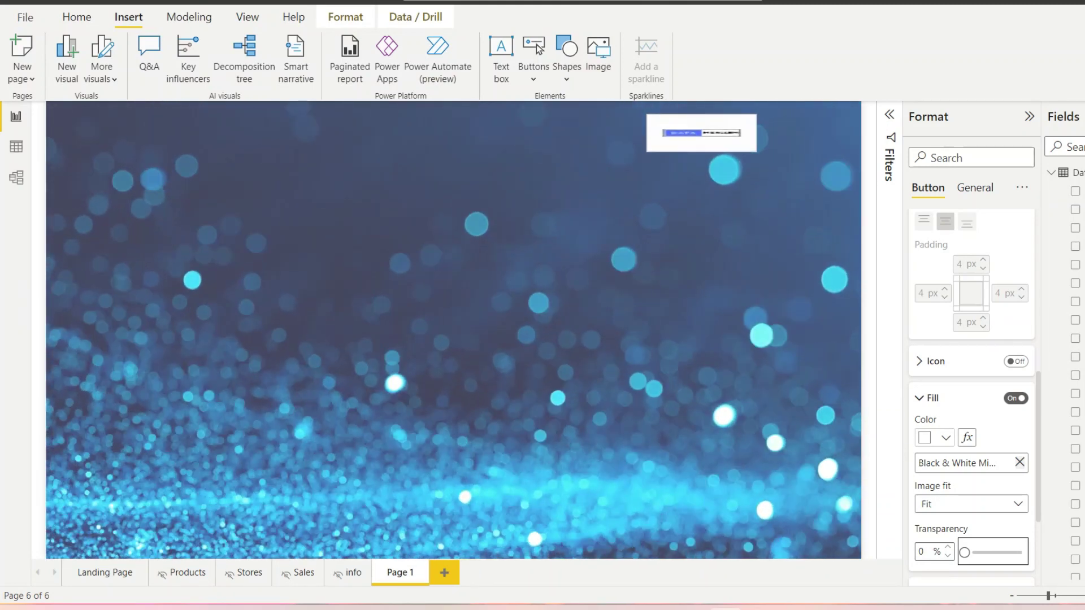
pyautogui.moveTo(768, 156); pyautogui.dragTo(780, 169)
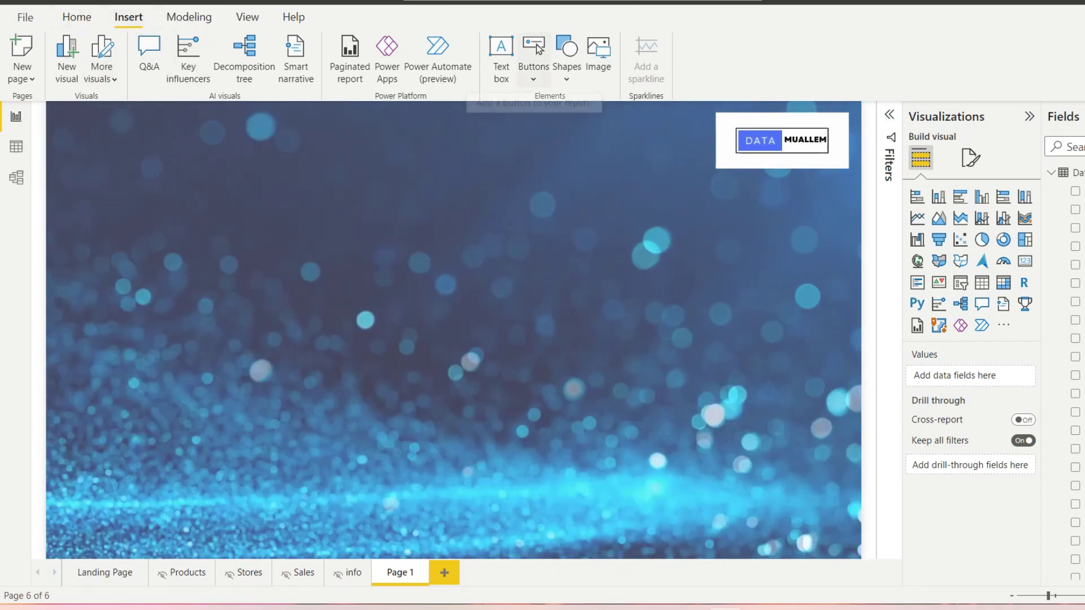
# - Insert an Information button, shrink it to a small square and place it just below the logo
pyautogui.click(534, 62)
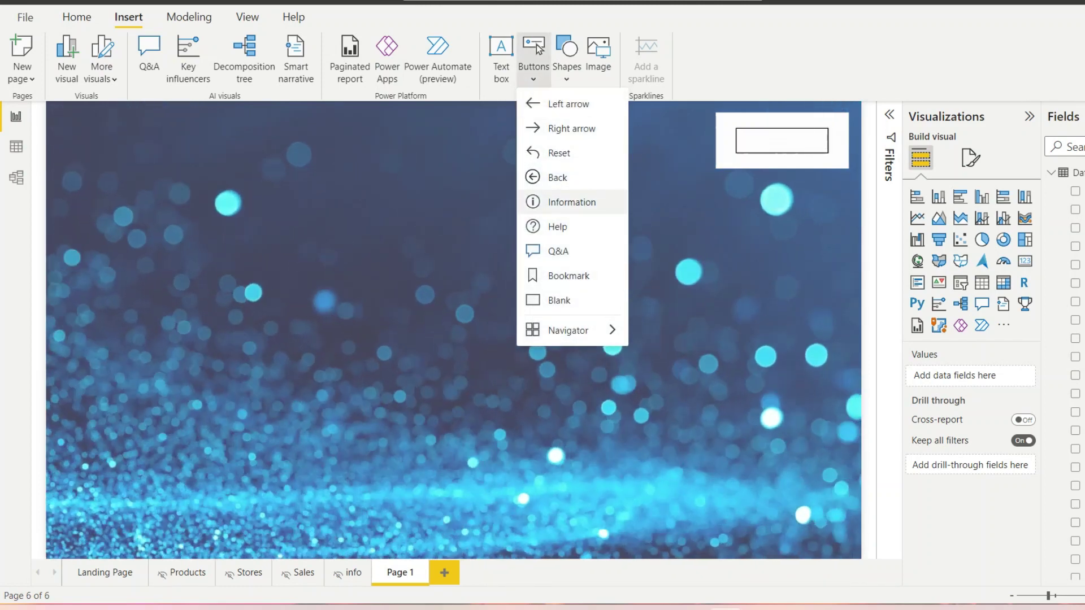
pyautogui.click(571, 201)
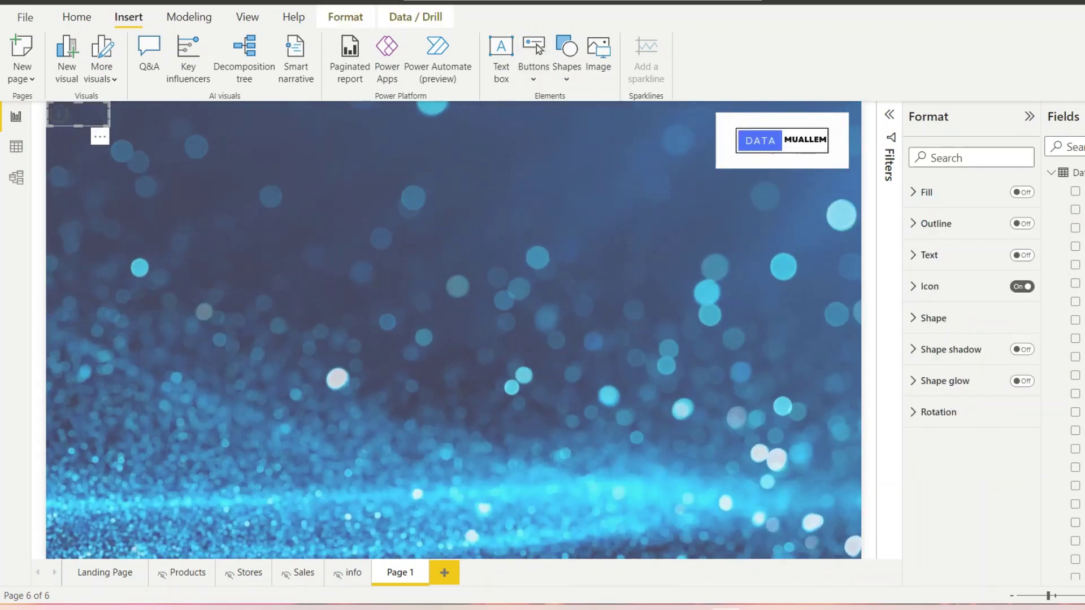
pyautogui.moveTo(93, 116); pyautogui.dragTo(614, 130)
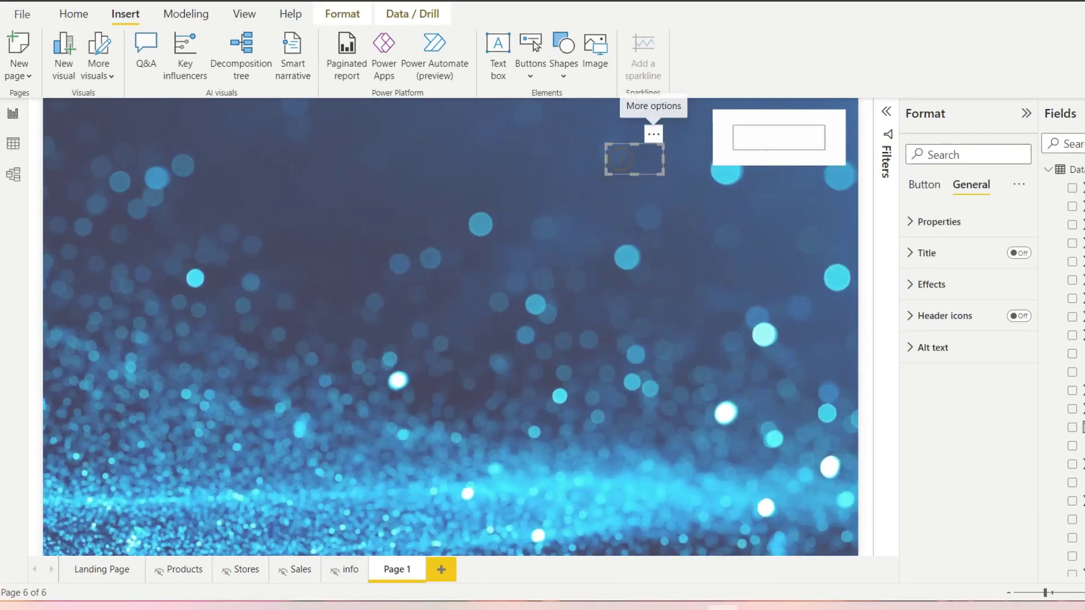
pyautogui.moveTo(654, 132); pyautogui.dragTo(836, 170)
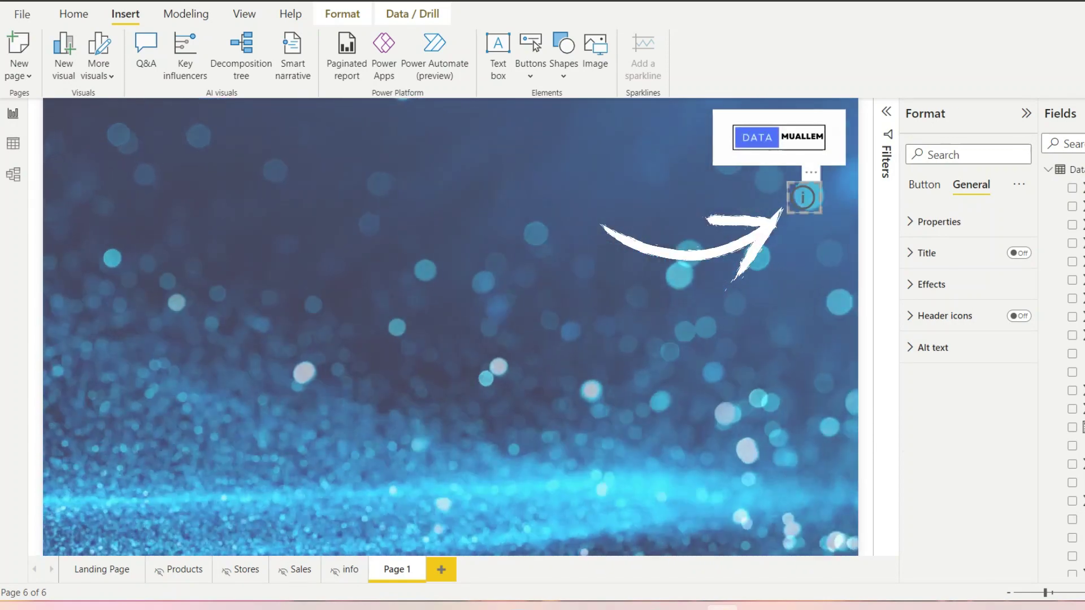
pyautogui.press('Escape')
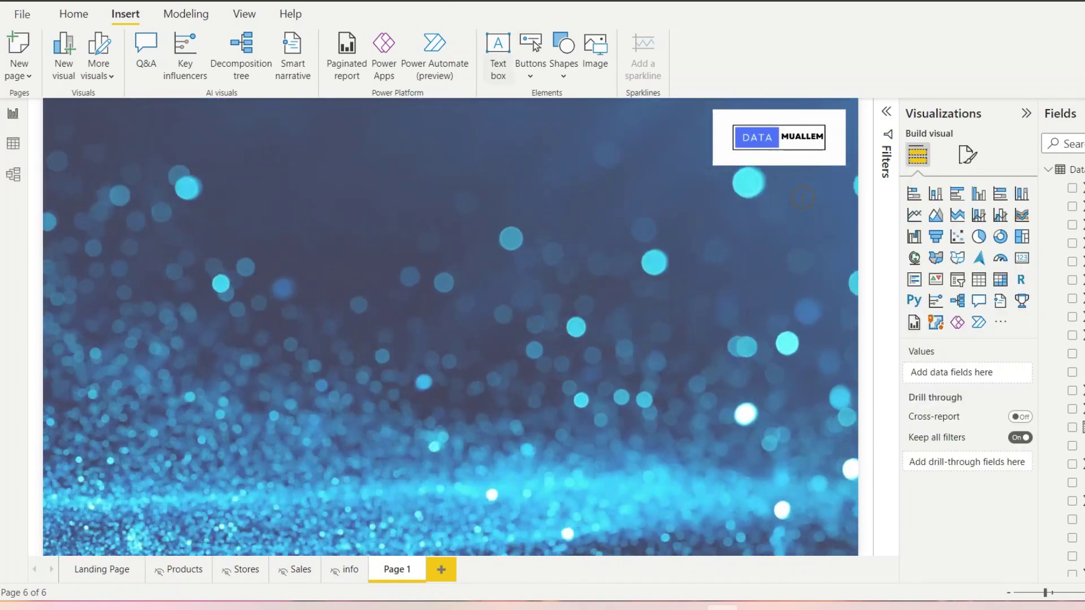
pyautogui.click(535, 46)
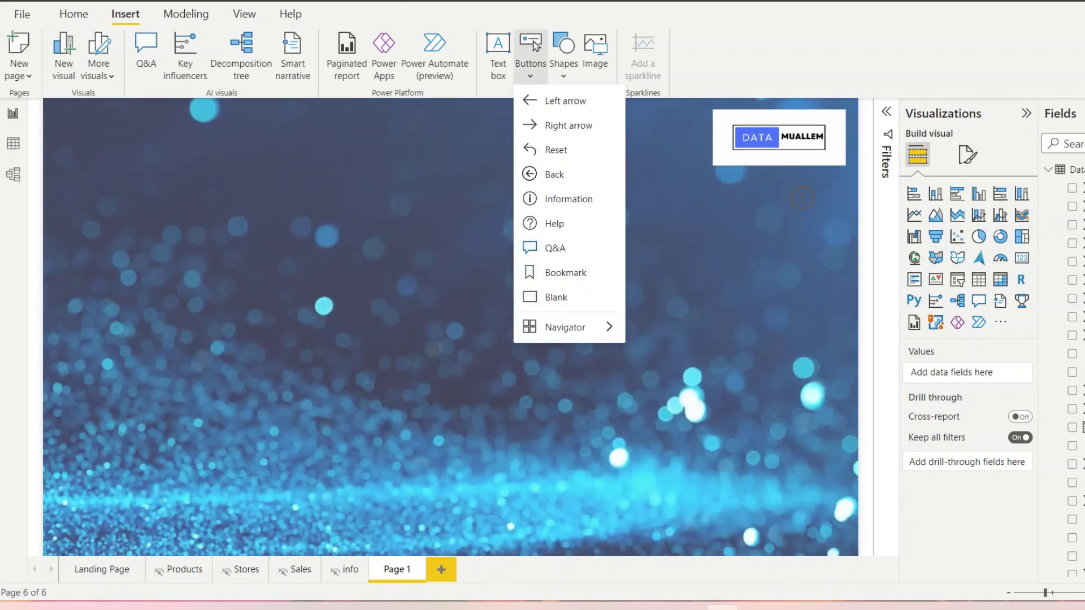
pyautogui.press('Escape')
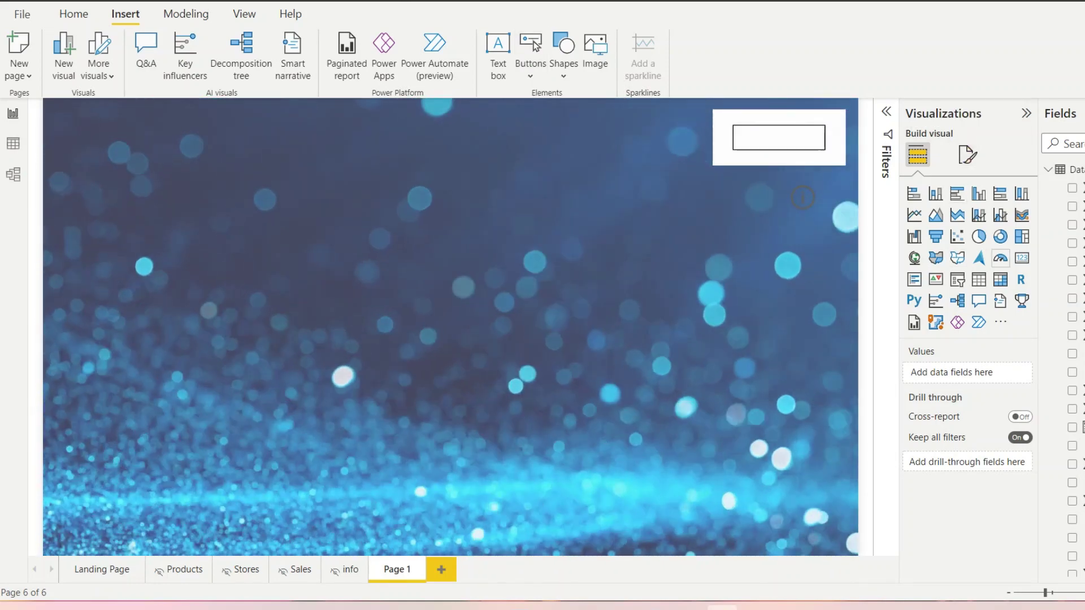
# - Add a card visual near the middle of the page and populate it with the blank-text Measure field
pyautogui.click(1022, 257)
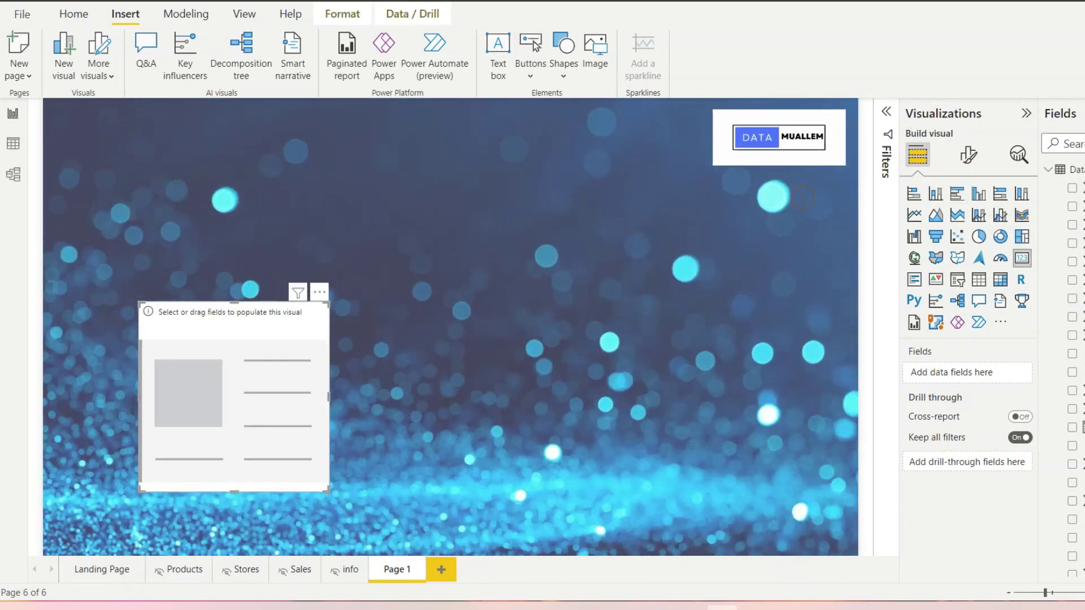
pyautogui.moveTo(234, 397); pyautogui.dragTo(491, 261)
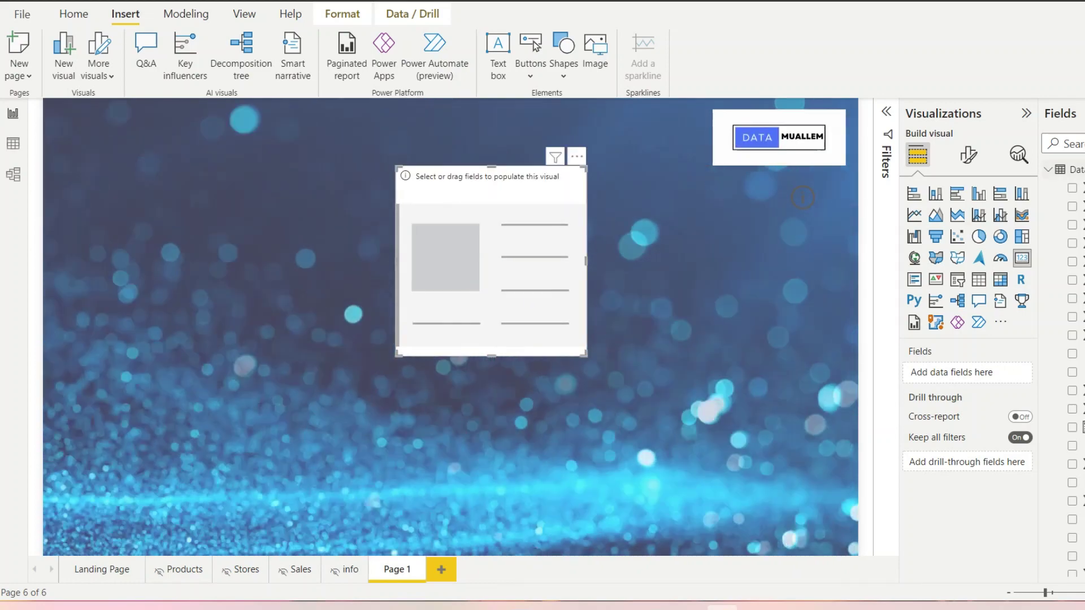
pyautogui.click(1078, 427)
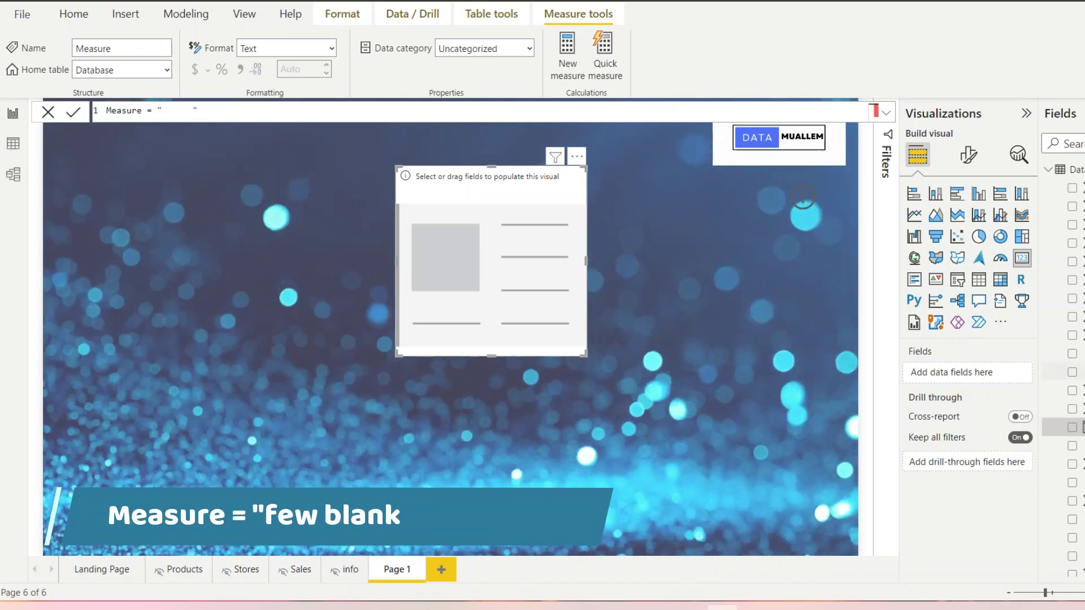
pyautogui.moveTo(988, 402); pyautogui.dragTo(967, 373)
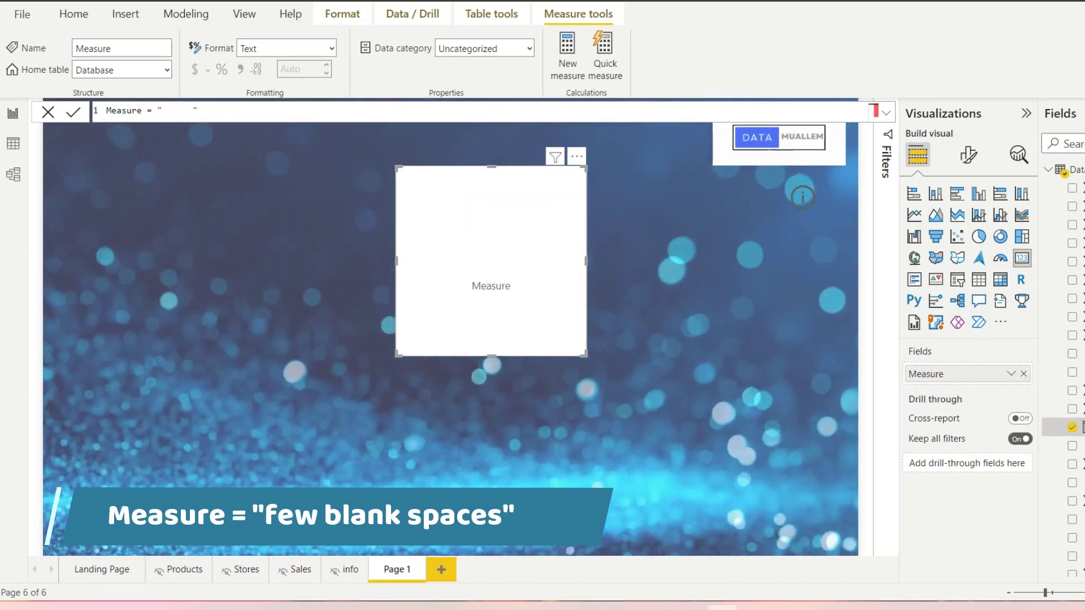
# - Turn off the card visual's category label
pyautogui.click(969, 155)
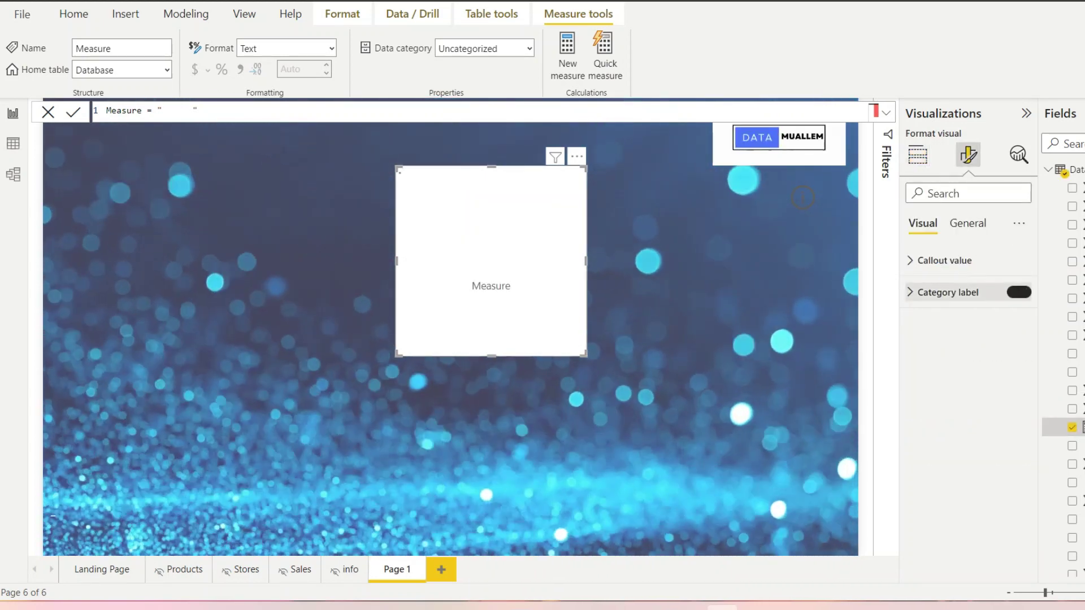
pyautogui.click(944, 261)
pyautogui.click(943, 260)
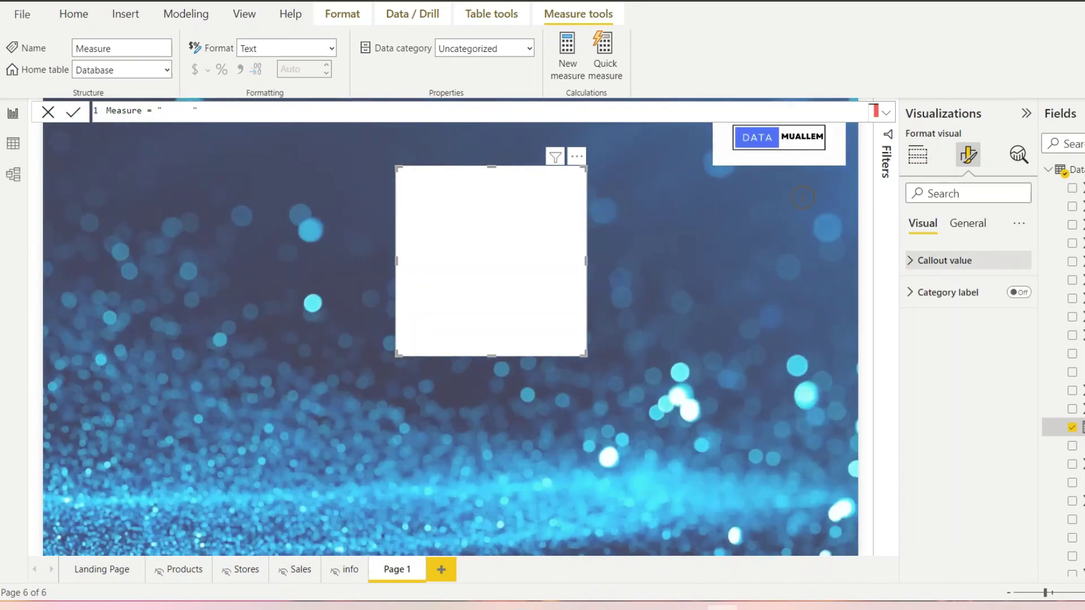
# - Turn off the card visual's background effect
pyautogui.click(967, 223)
pyautogui.click(938, 260)
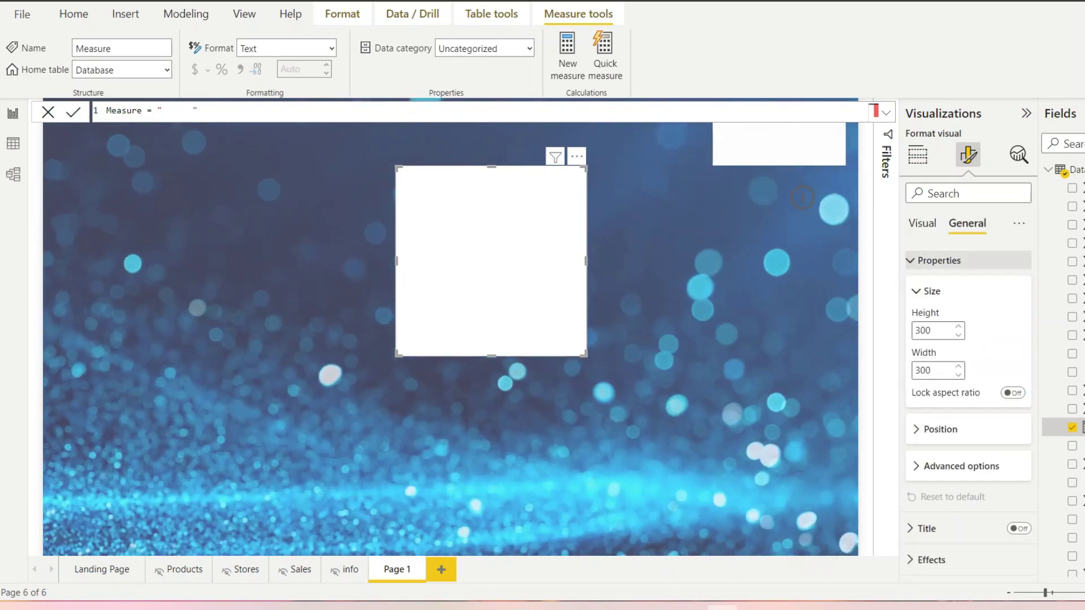
pyautogui.click(939, 260)
pyautogui.click(932, 323)
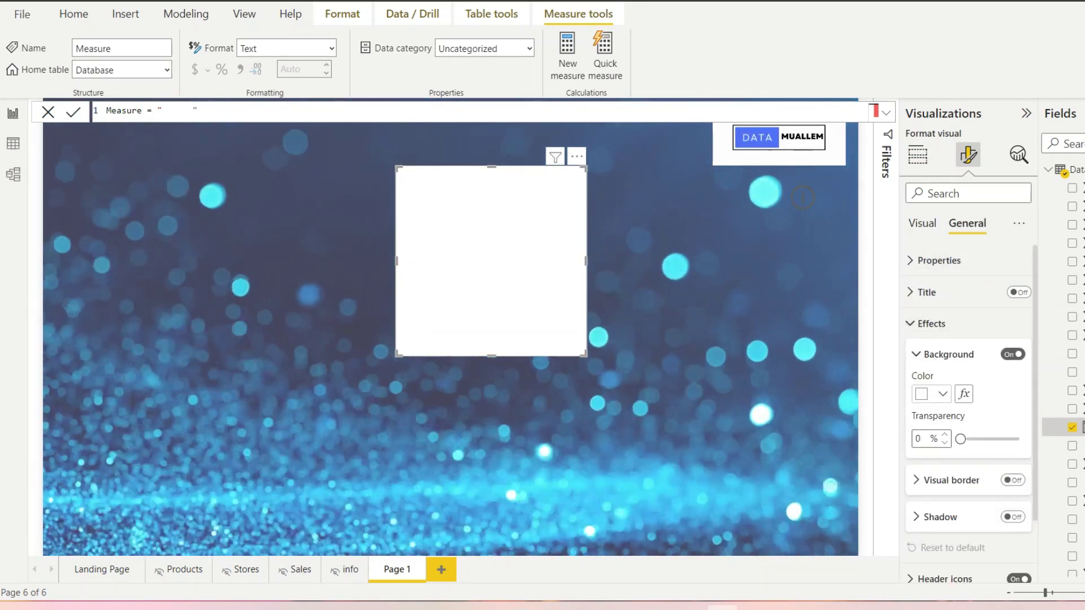
pyautogui.click(1013, 354)
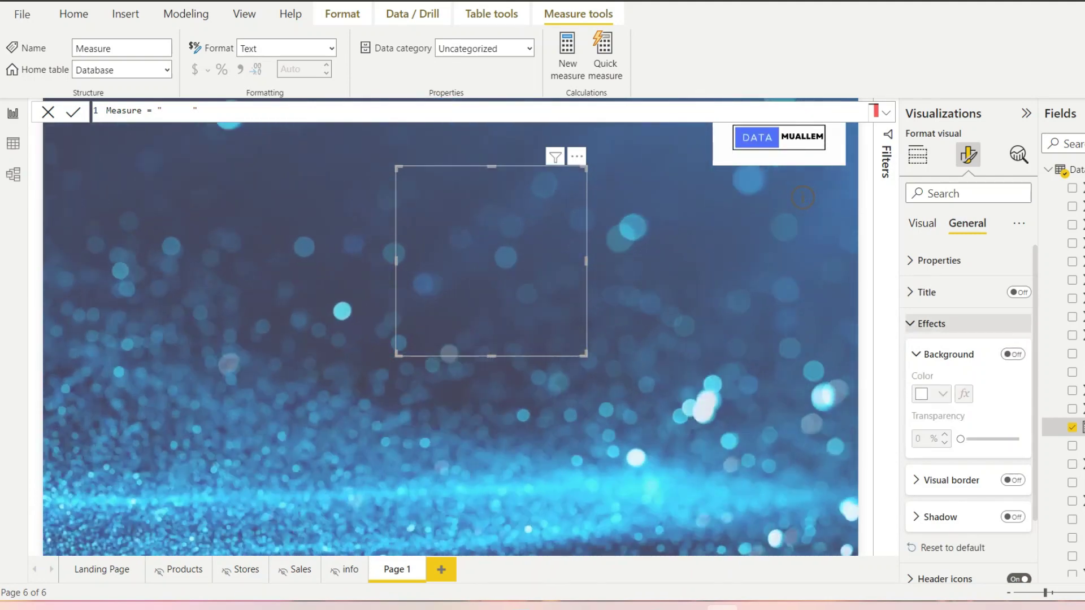
pyautogui.click(931, 323)
# - Shrink the transparent card and move it over the information icon below the logo
pyautogui.moveTo(586, 355); pyautogui.dragTo(503, 249)
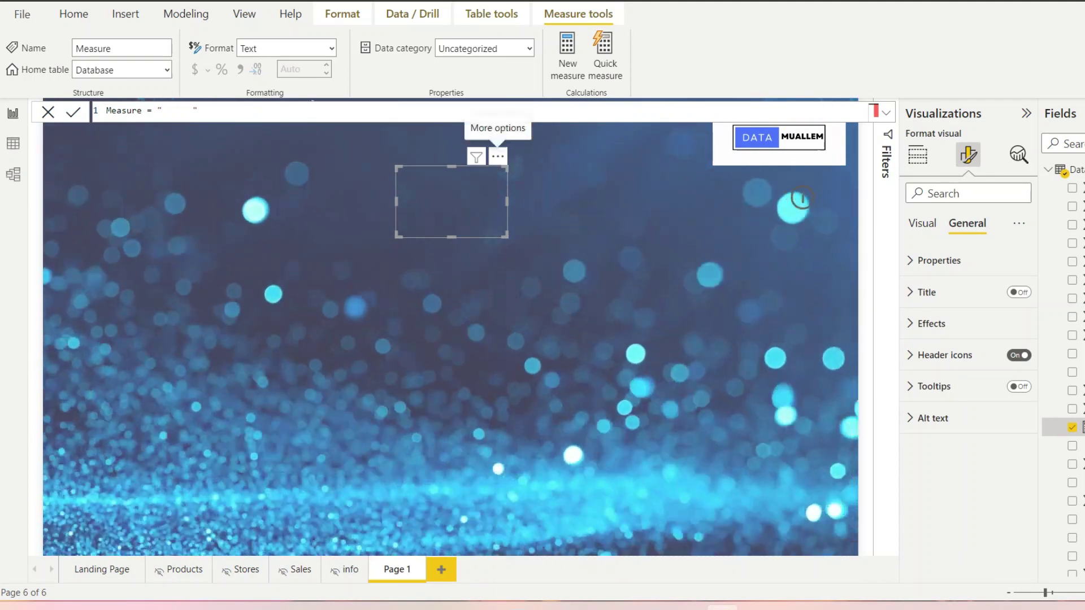
pyautogui.moveTo(486, 169); pyautogui.dragTo(829, 181)
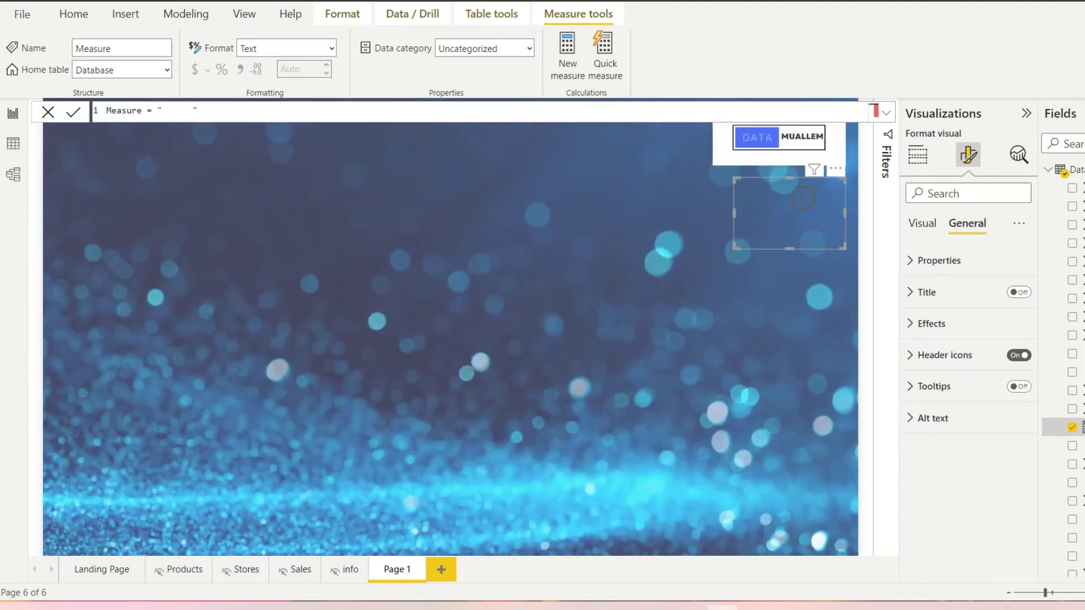
pyautogui.moveTo(738, 247); pyautogui.dragTo(768, 229)
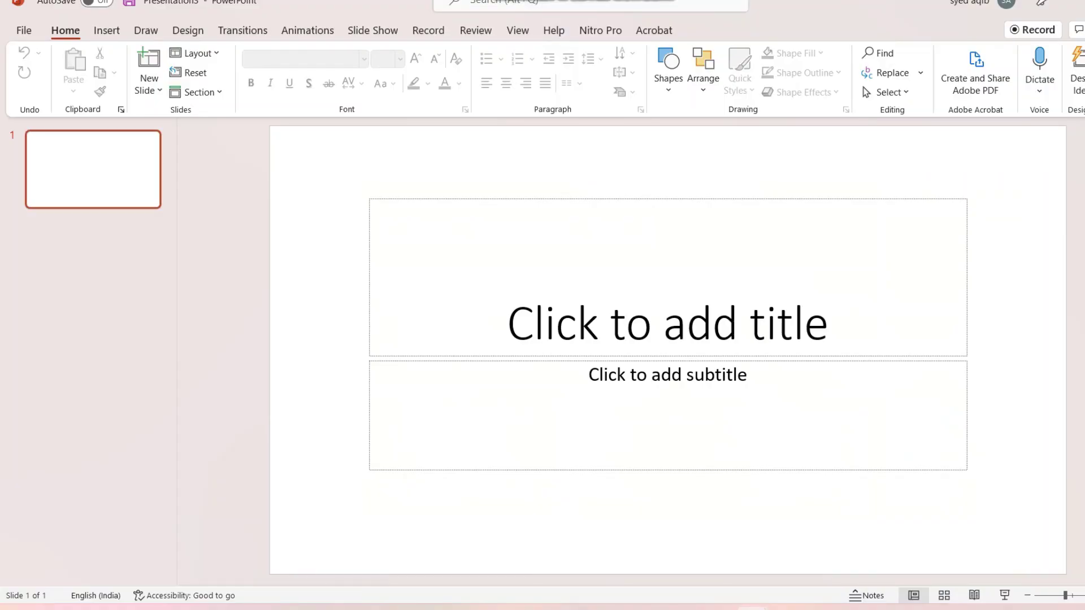
# - In PowerPoint, clear the slide's title and subtitle placeholders and define a screen recording area around the Employee Details report page
pyautogui.hotkey('ctrl', 'a')
pyautogui.press('Delete')
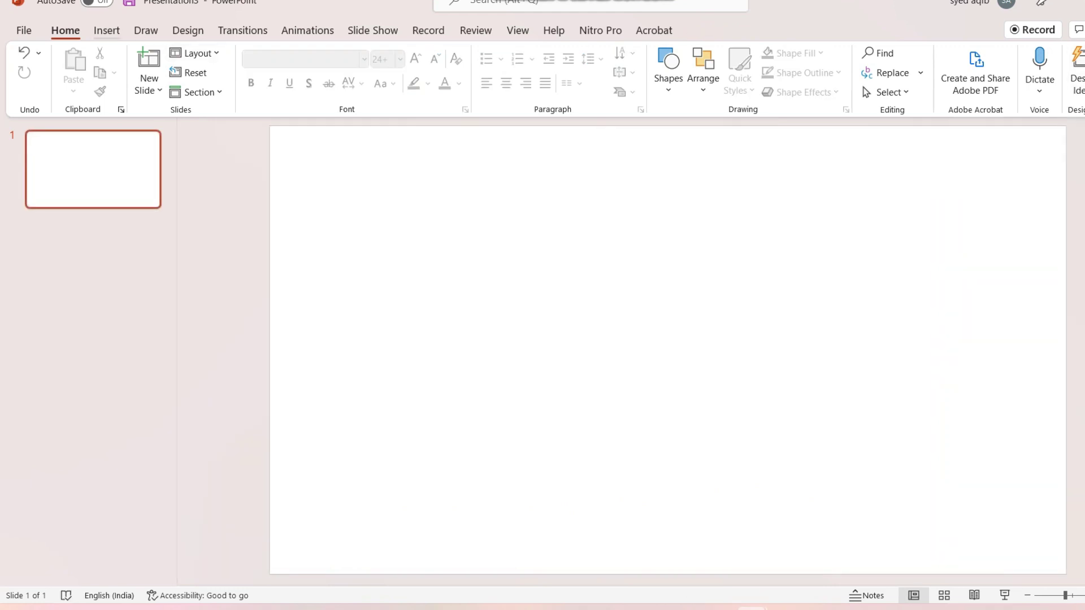
pyautogui.click(106, 30)
pyautogui.click(1066, 72)
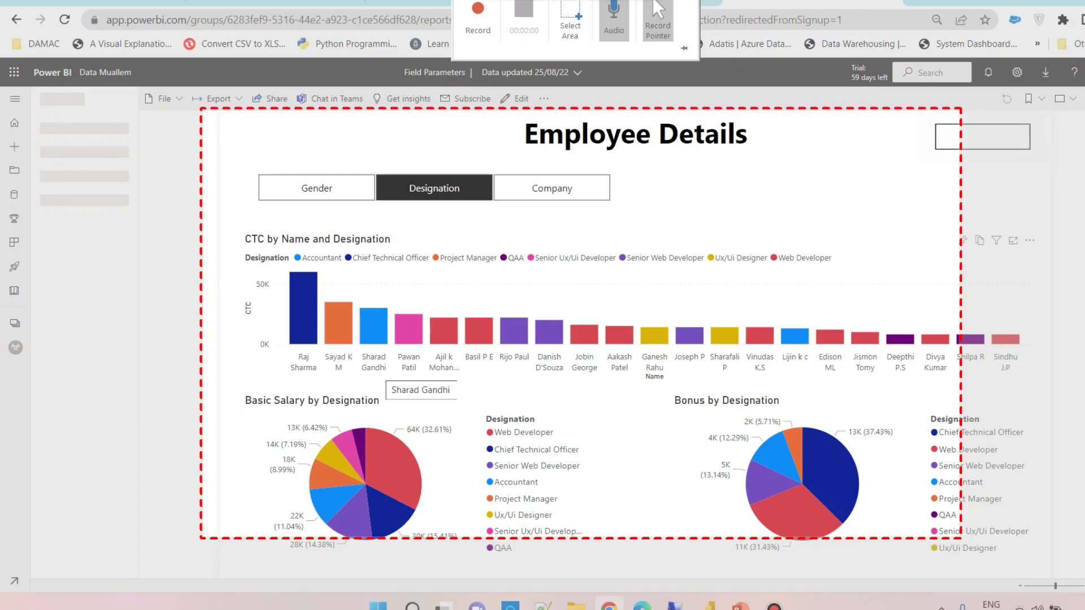
pyautogui.click(569, 23)
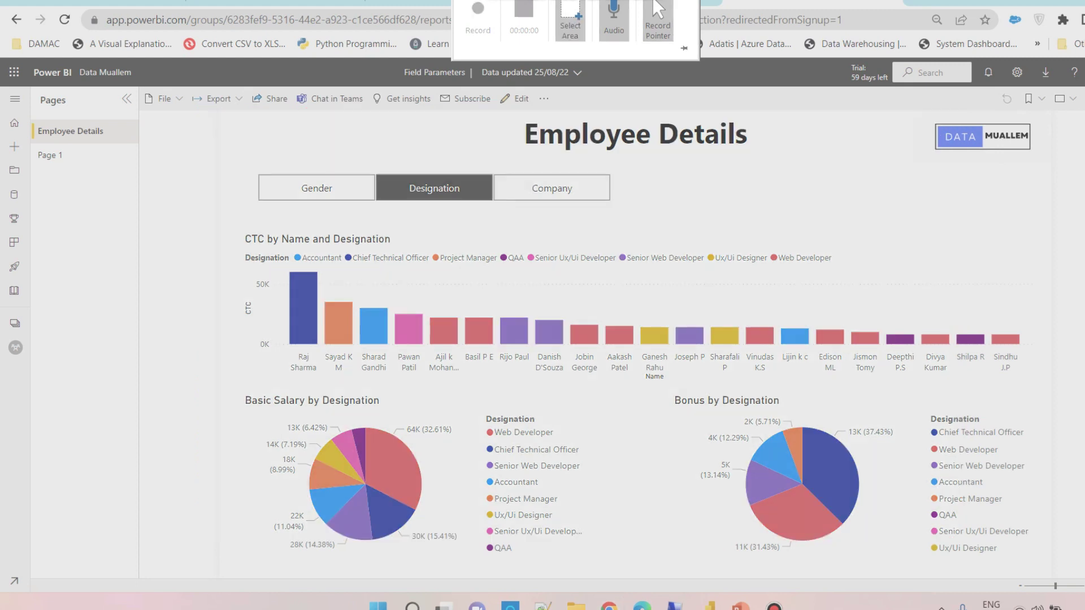
pyautogui.moveTo(214, 110); pyautogui.dragTo(1056, 575)
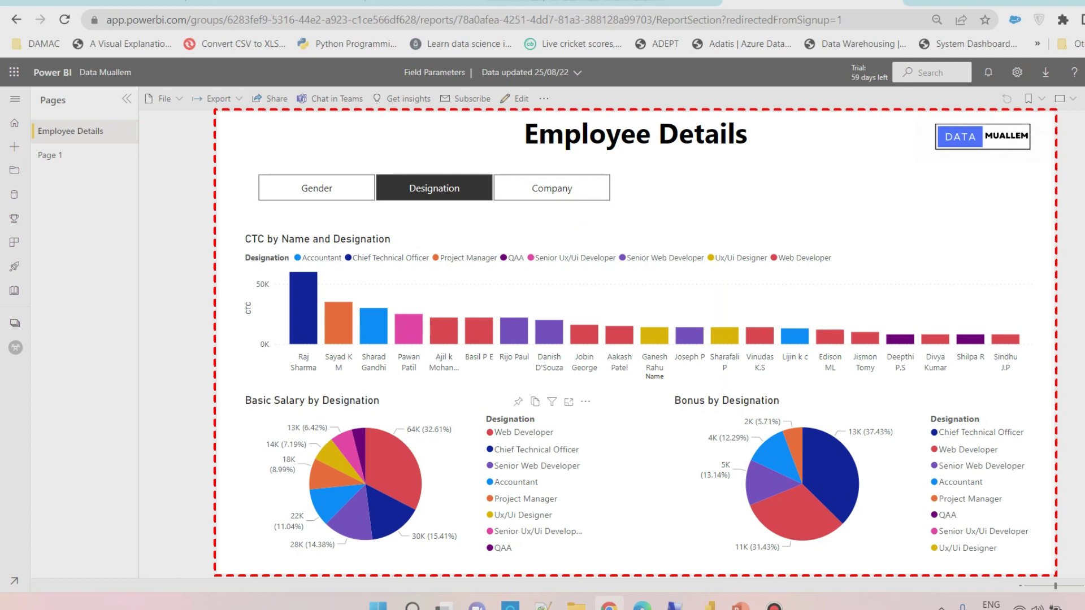
# - Record exporting the data of the Basic Salary by Designation pie chart, and end the screen recording
pyautogui.click(586, 401)
pyautogui.click(610, 445)
pyautogui.click(672, 441)
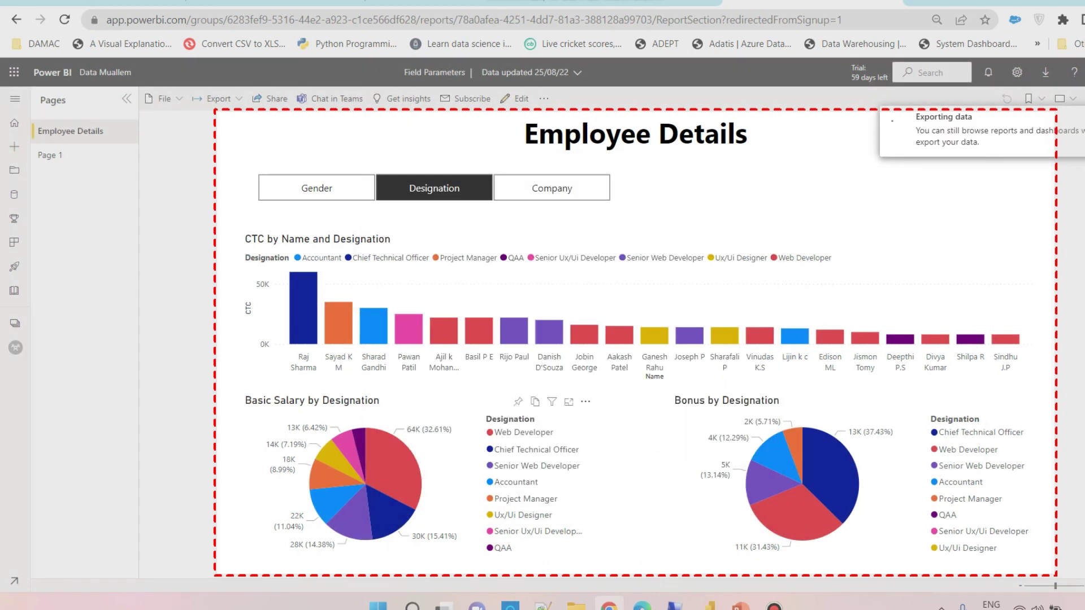
pyautogui.moveTo(576, 1)
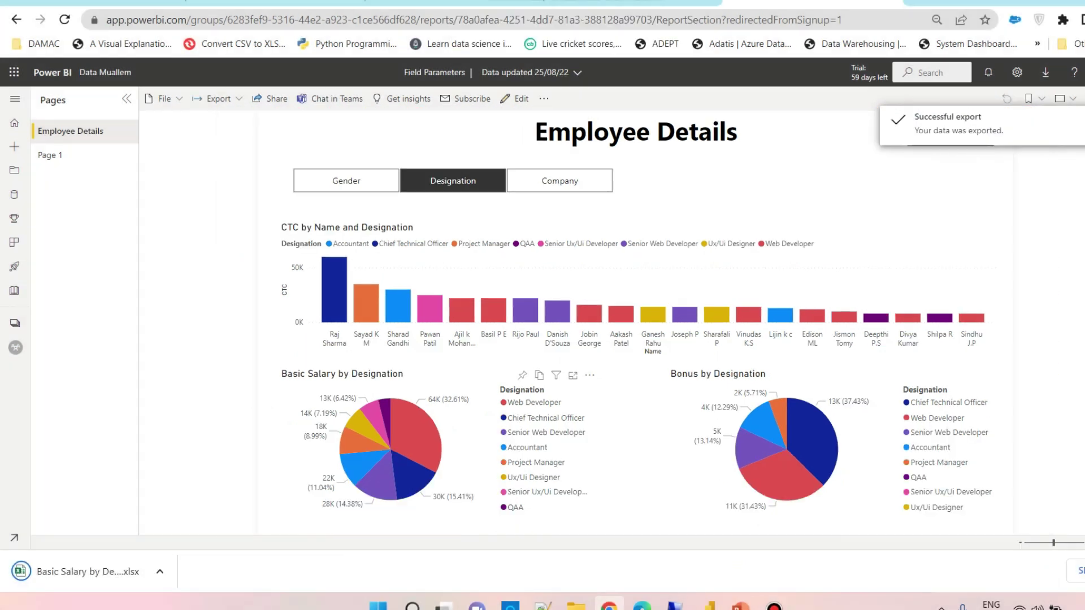
# - Switch to Presentation3 in PowerPoint and export it as an Extra Large animated GIF with a transparent background
pyautogui.moveTo(740, 604)
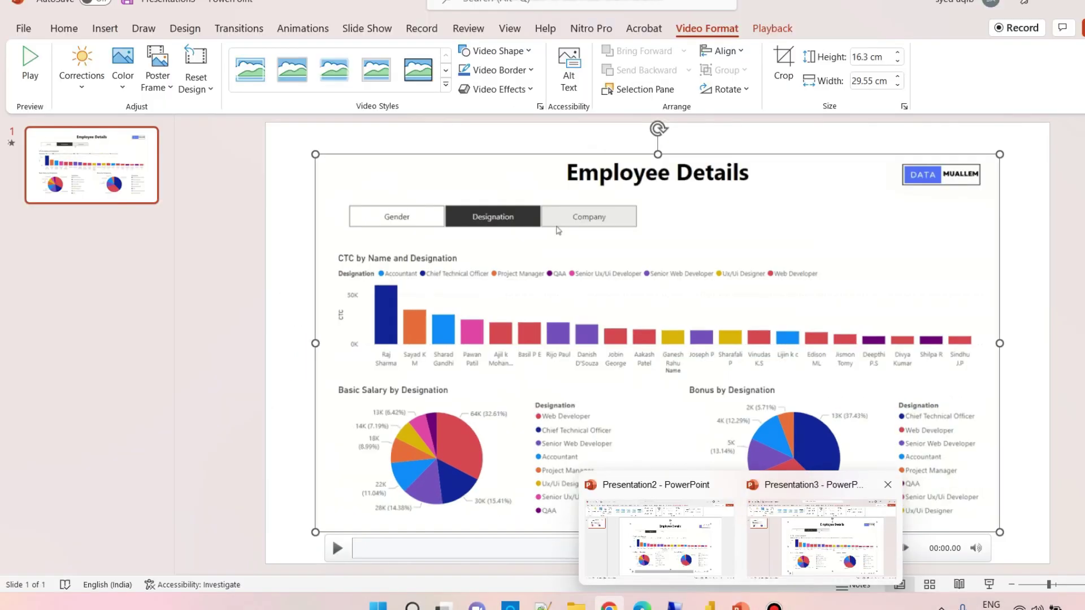
pyautogui.click(820, 537)
pyautogui.click(21, 28)
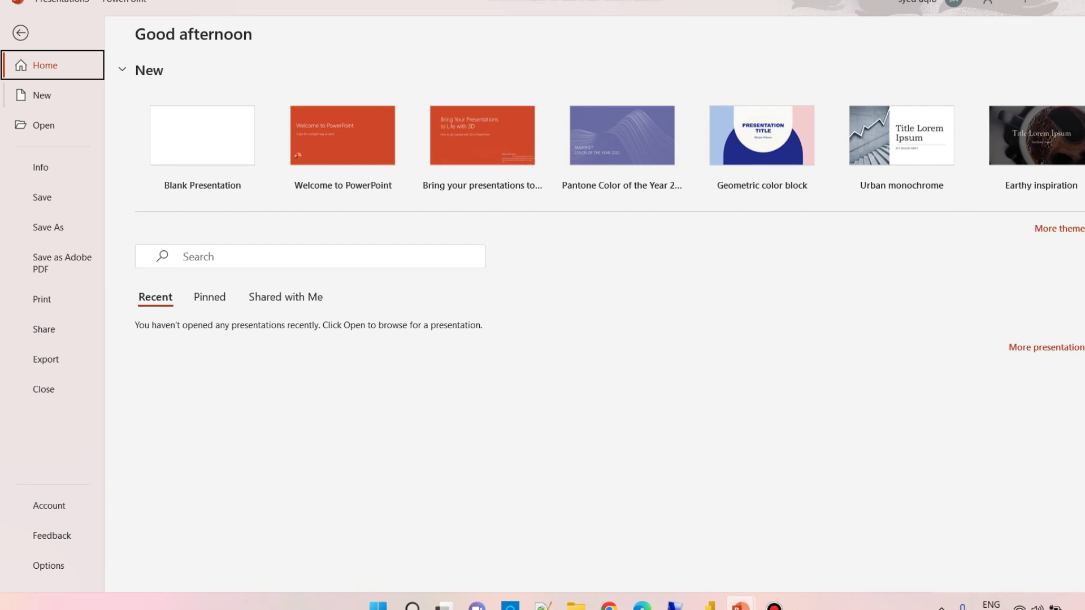
pyautogui.click(45, 359)
pyautogui.click(249, 207)
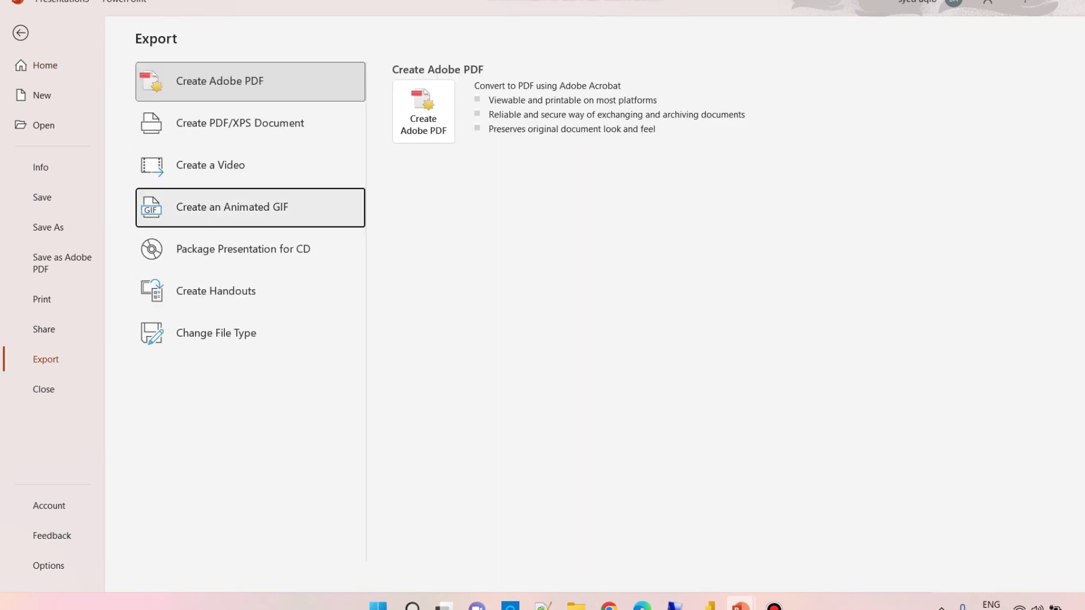
pyautogui.click(680, 161)
pyautogui.click(419, 329)
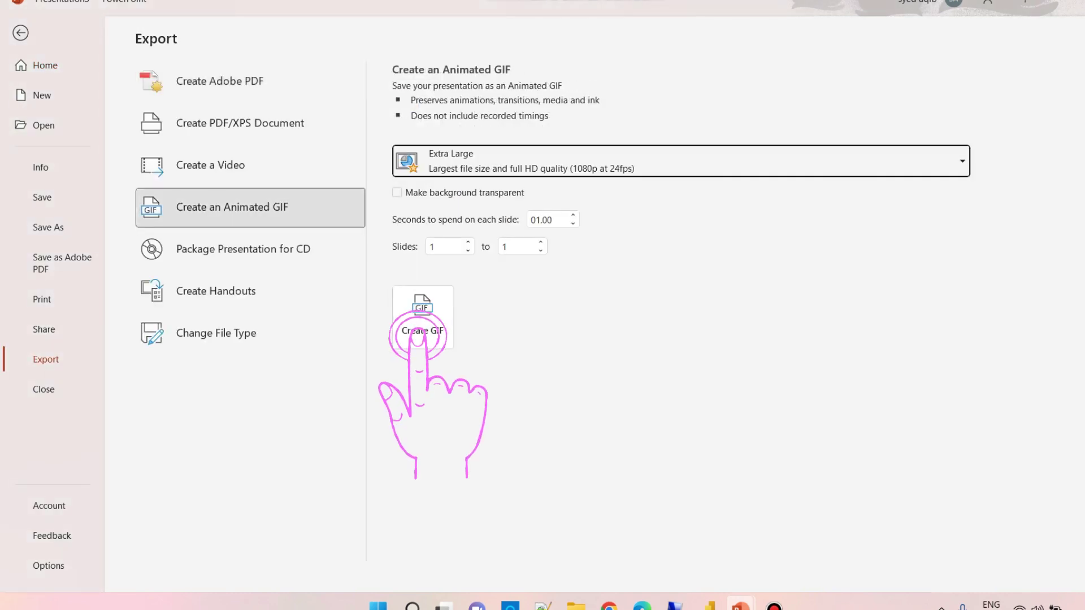
pyautogui.click(397, 193)
pyautogui.click(422, 325)
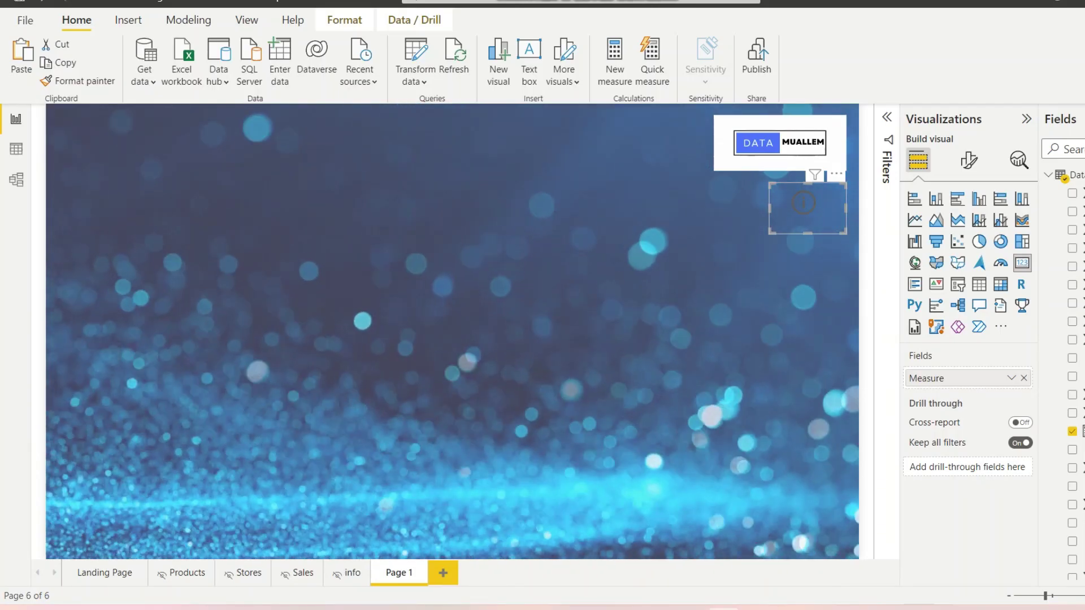
# - In Power BI Desktop, add a page named ExportInfo, allow its use as a tooltip, and set its canvas type to Tooltip
pyautogui.click(443, 573)
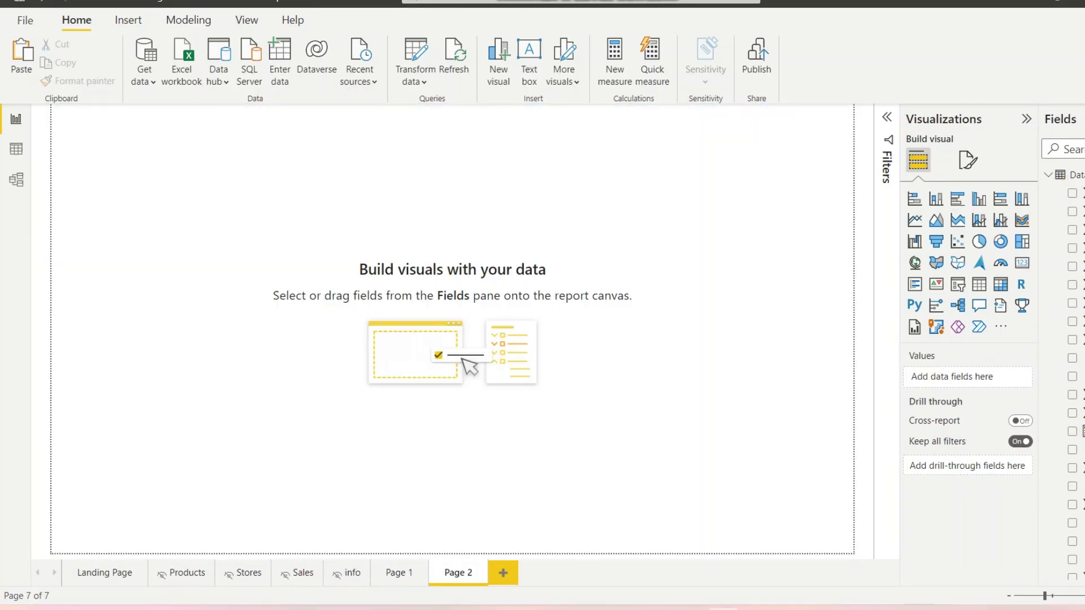
pyautogui.click(968, 160)
pyautogui.click(950, 264)
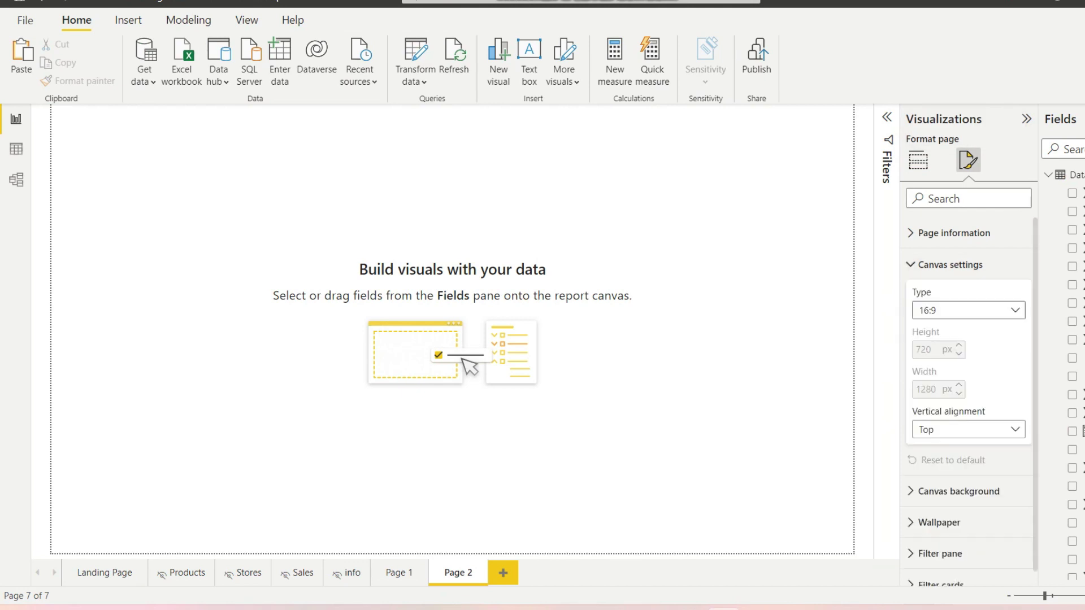
pyautogui.click(954, 233)
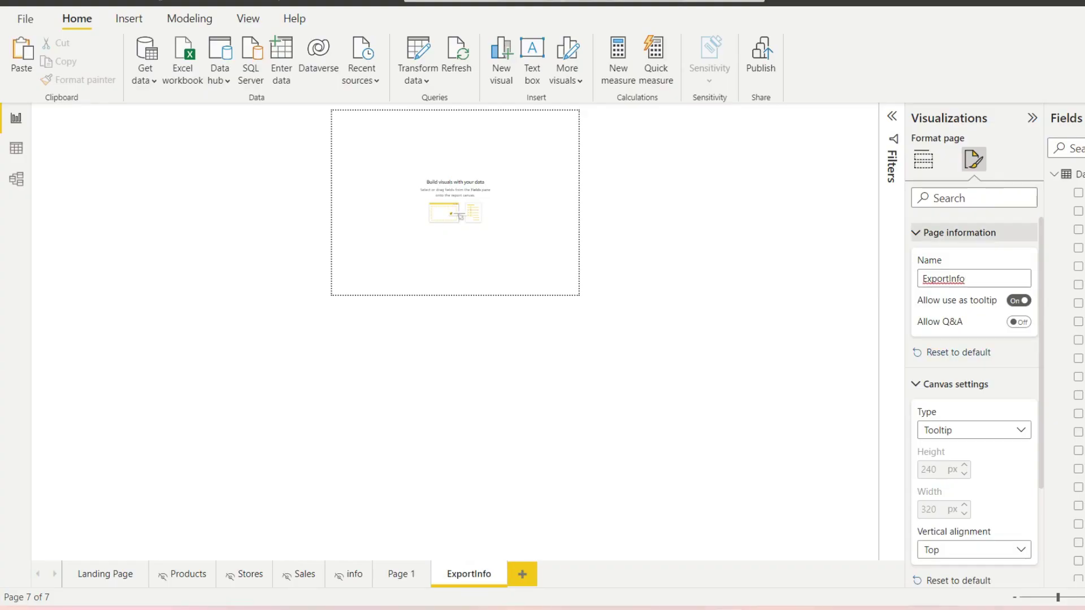
pyautogui.click(960, 232)
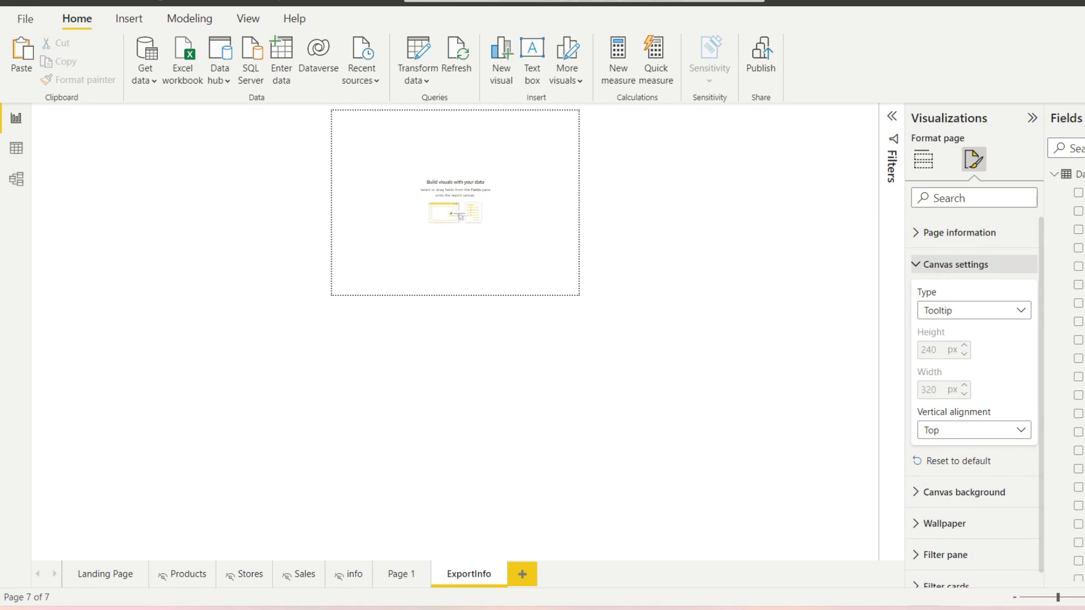
# - Set ExportInfo.gif as the page's canvas background image with the image fit set to Fit
pyautogui.click(956, 264)
pyautogui.click(963, 295)
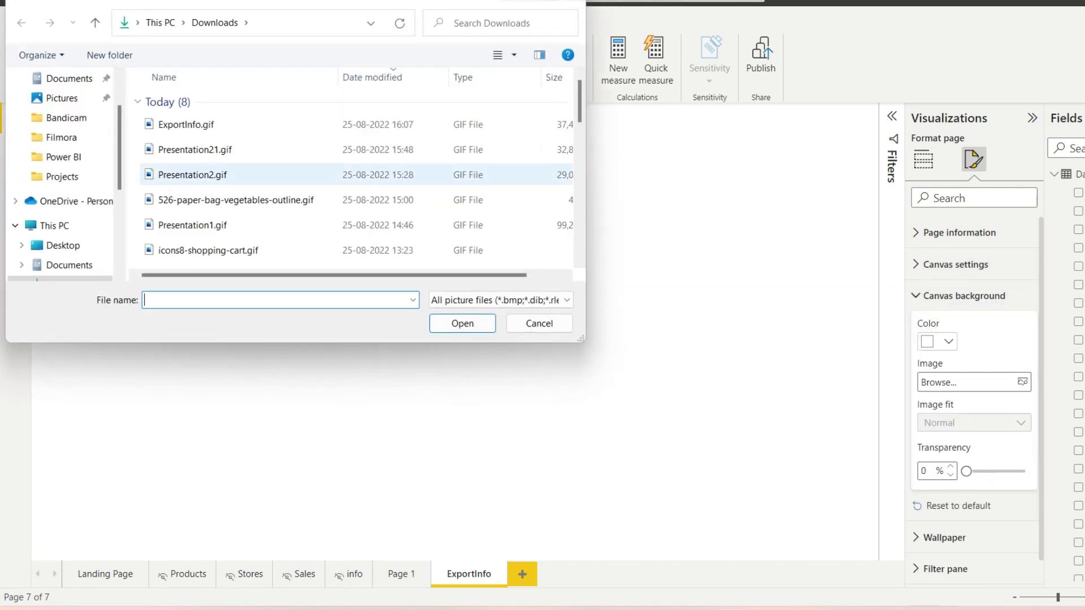
pyautogui.click(194, 124)
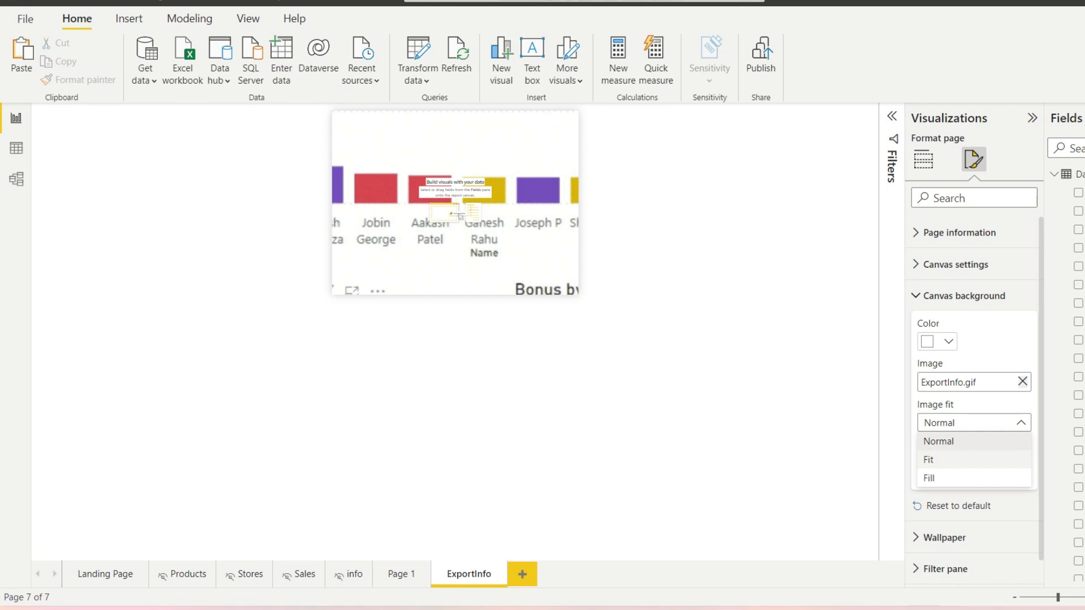
pyautogui.click(973, 459)
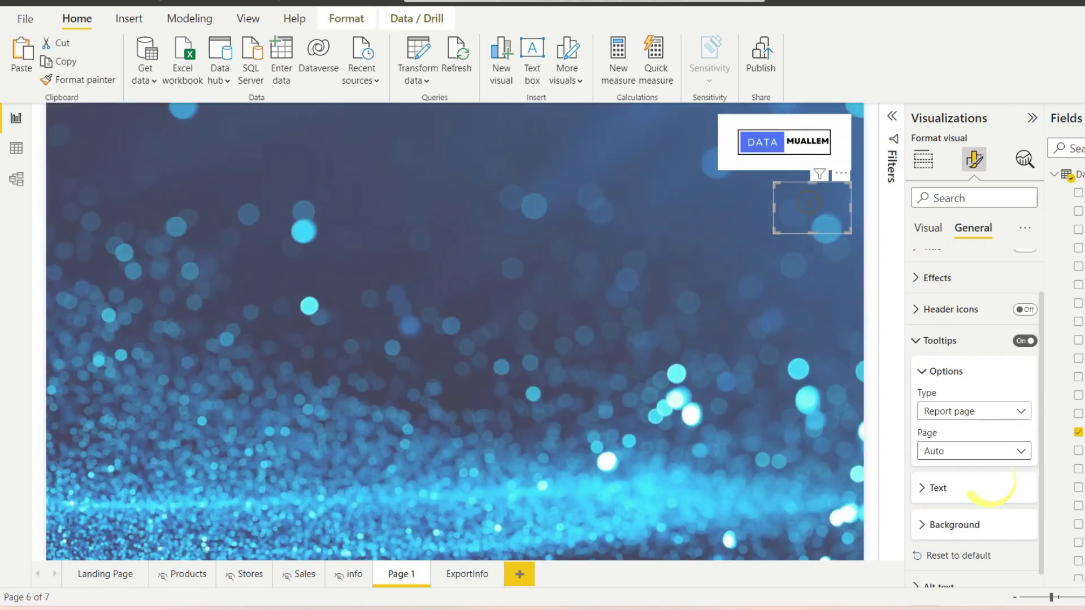
# - Assign the ExportInfo page as the transparent card's report page tooltip on Page 1 and preview it over the information icon
pyautogui.click(961, 451)
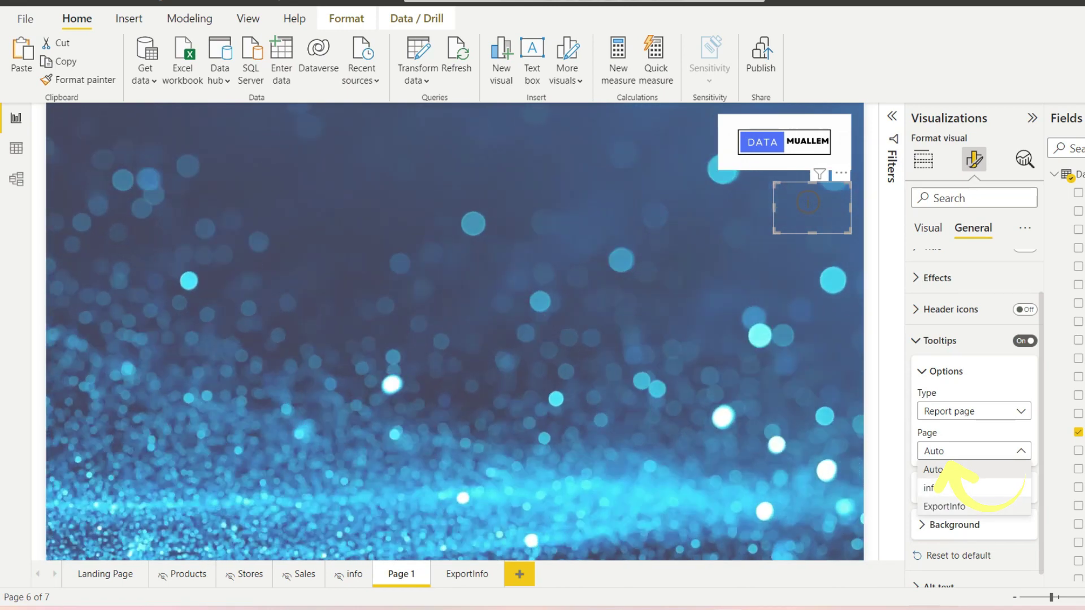
pyautogui.click(941, 470)
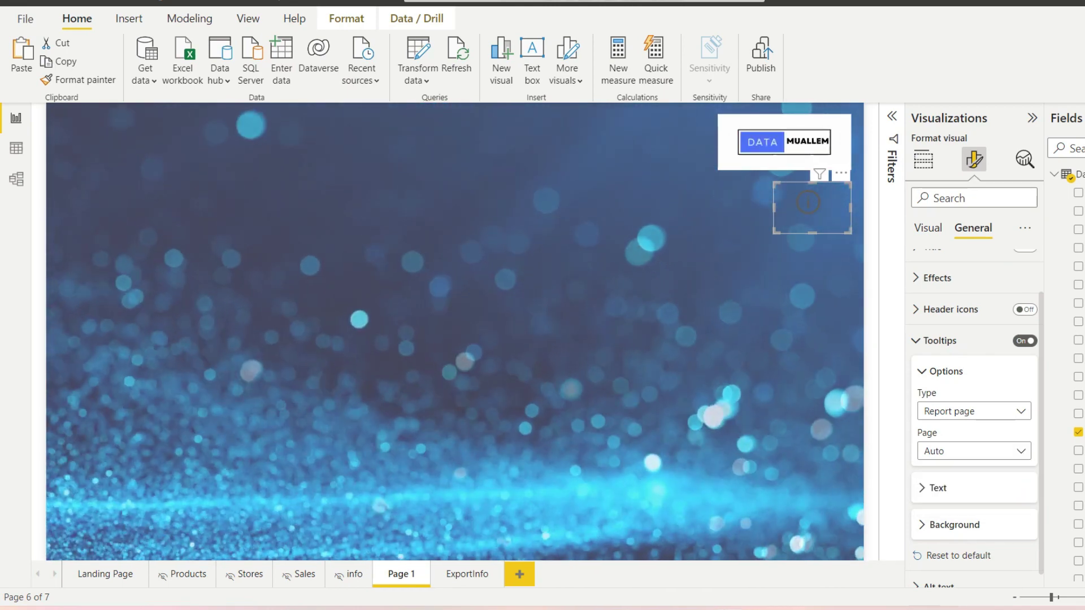
pyautogui.press('Down')
pyautogui.press('Down')
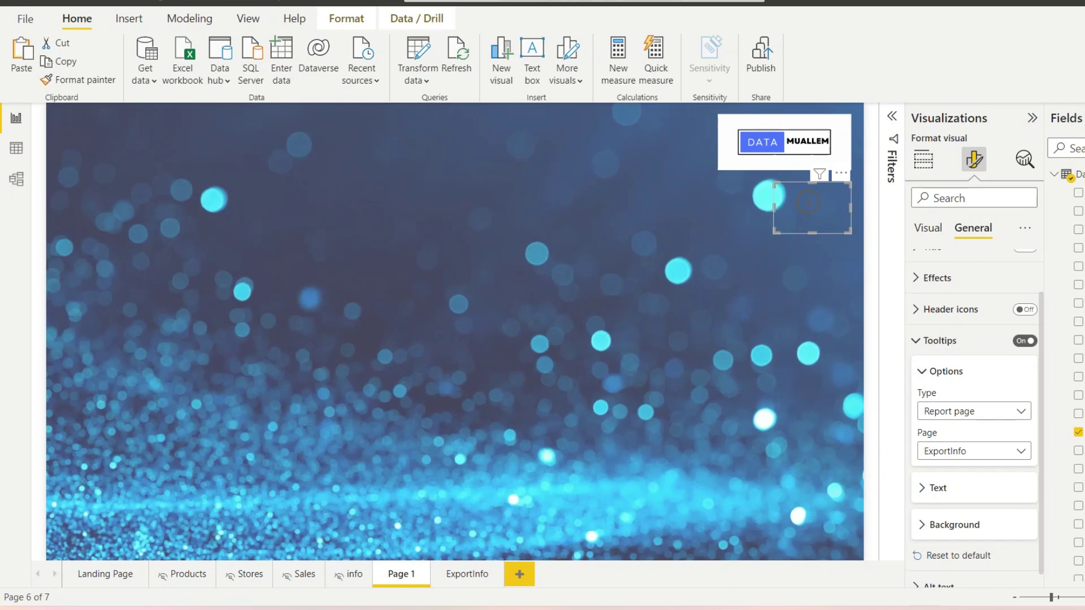
pyautogui.press('Escape')
pyautogui.moveTo(827, 225)
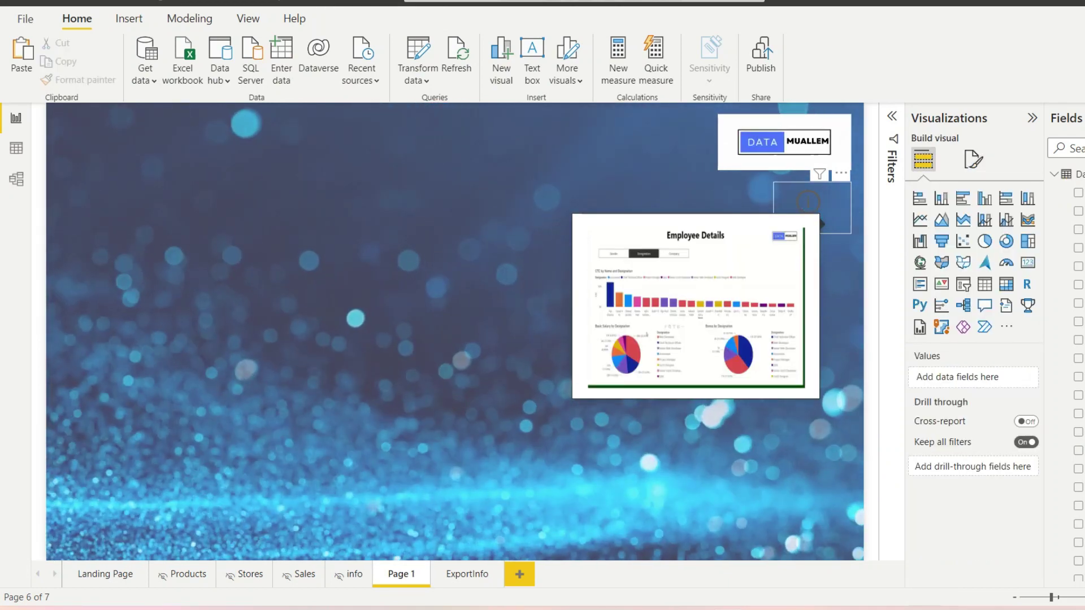